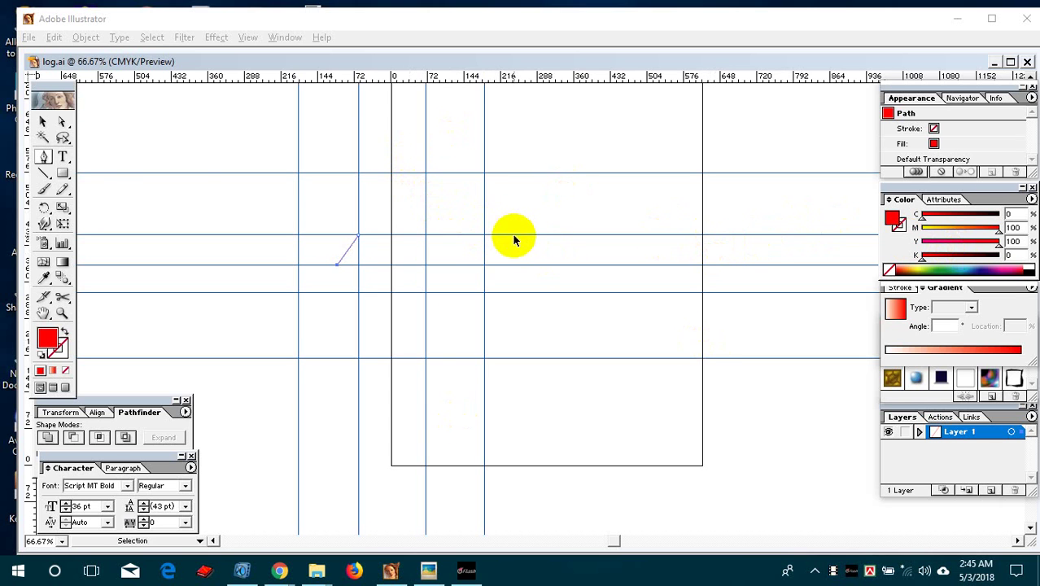
Discard the stray pen path and its leftover anchor point.
click(41, 119)
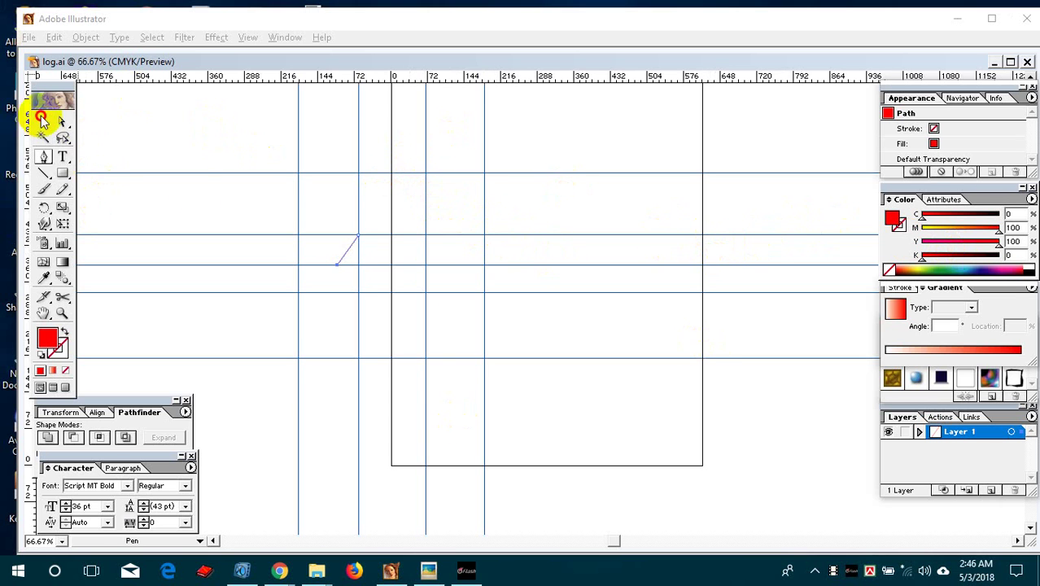
click(244, 186)
key(ctrl+z)
click(248, 207)
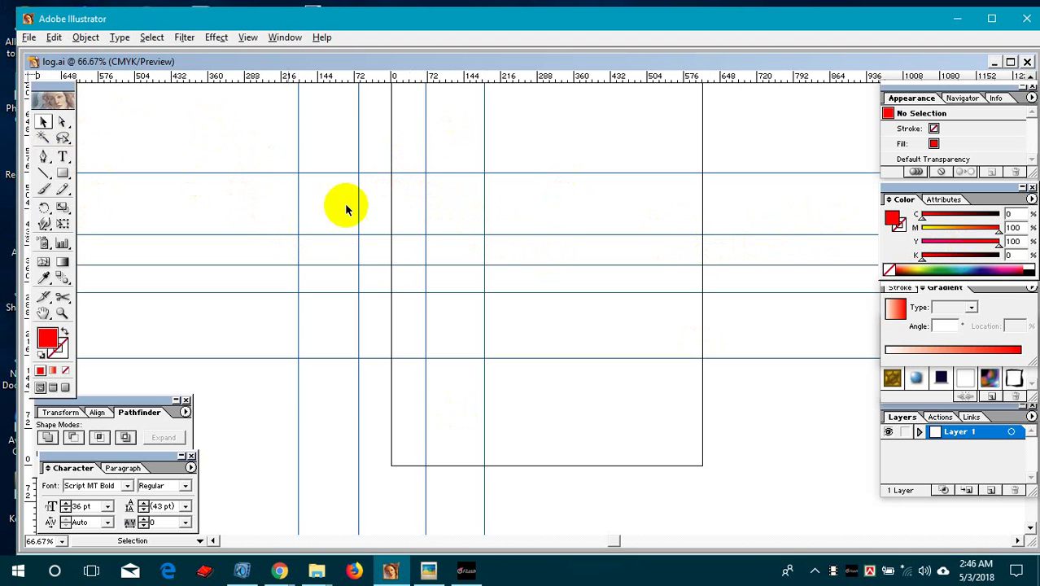
Start the petal at the guide intersection with a curved first edge and a red outline.
click(47, 160)
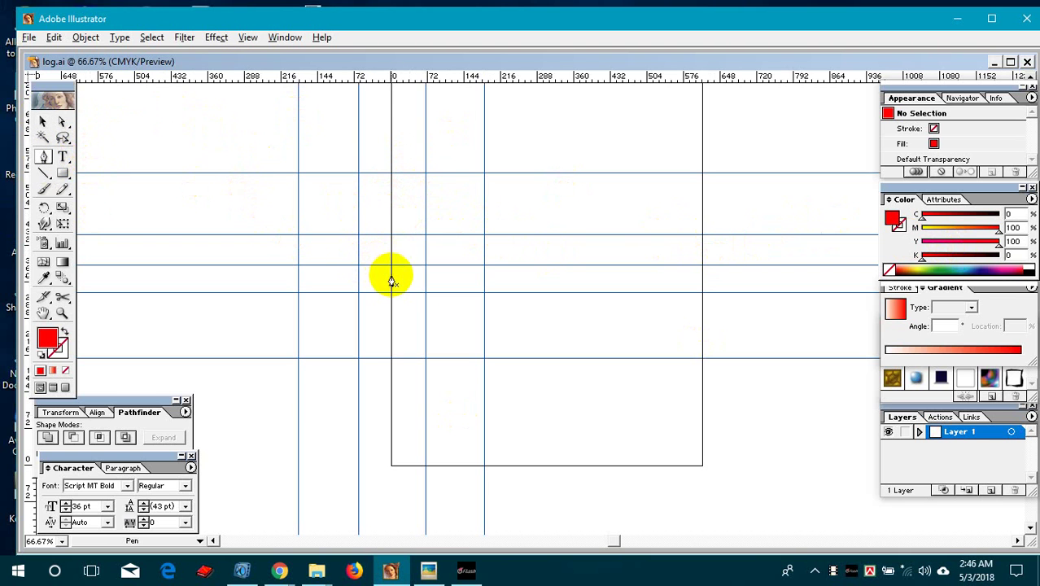
click(358, 236)
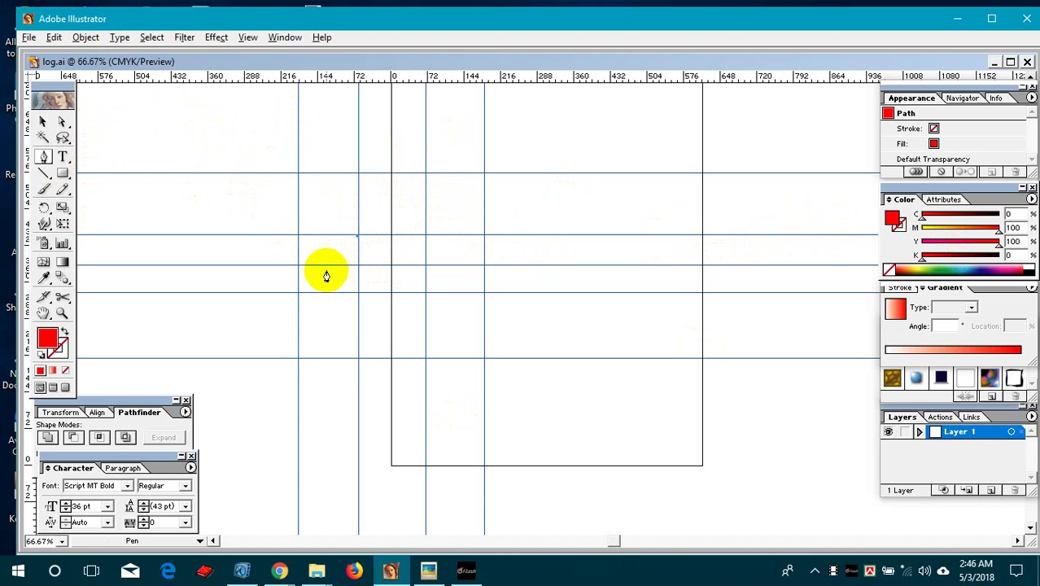
drag(327, 271, 329, 296)
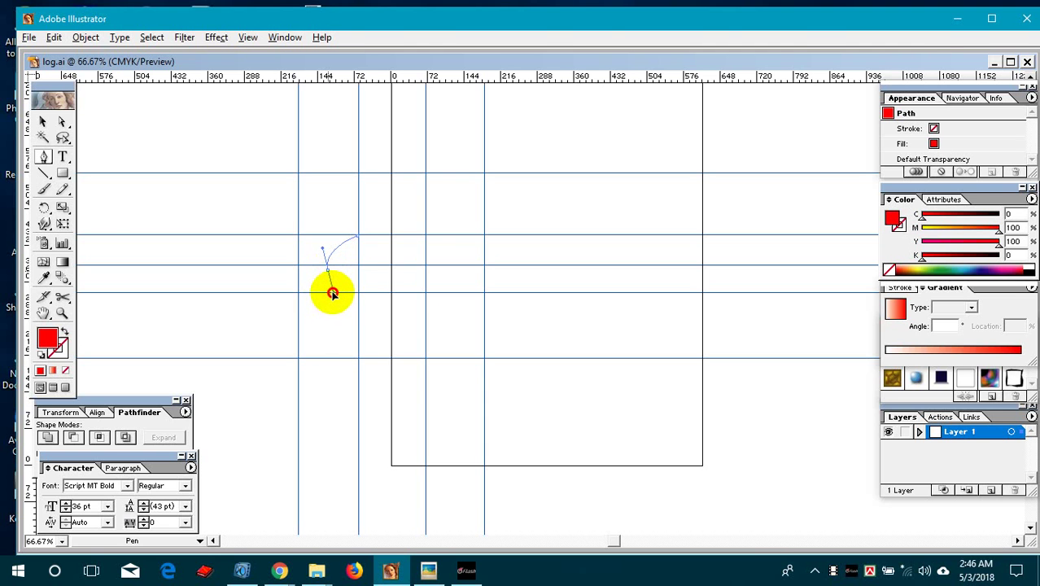
click(328, 273)
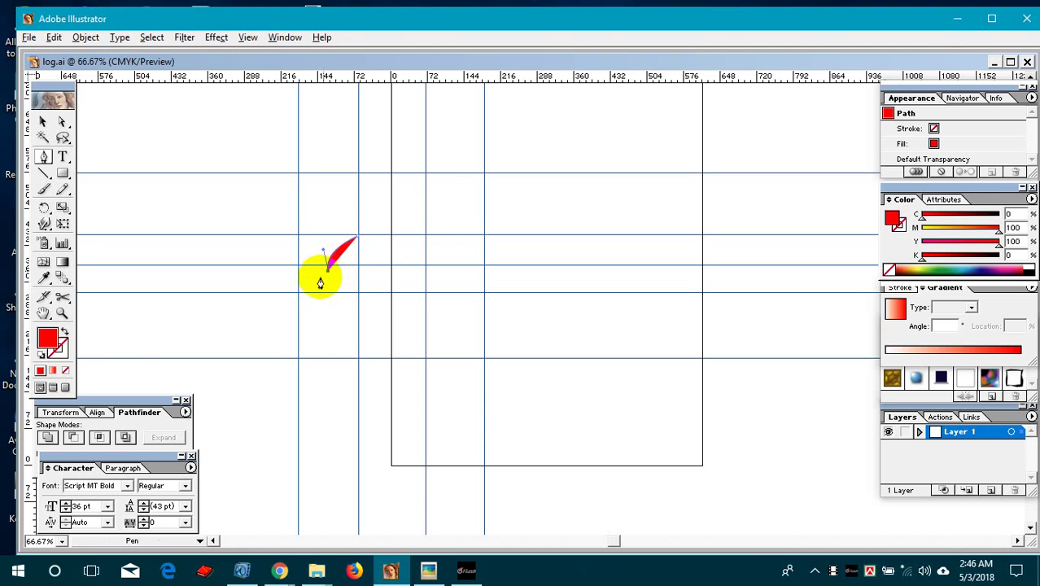
click(65, 370)
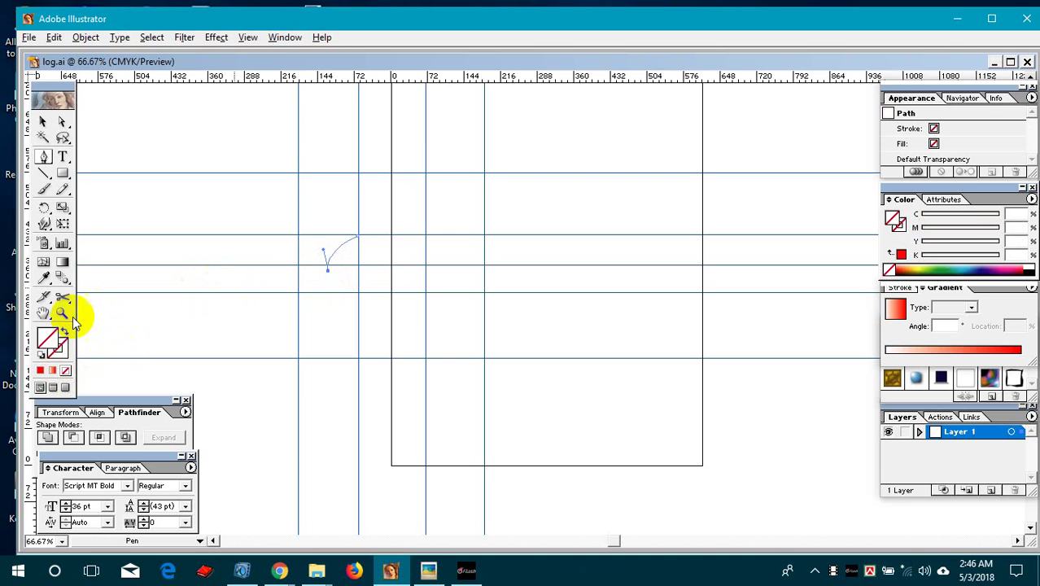
click(43, 371)
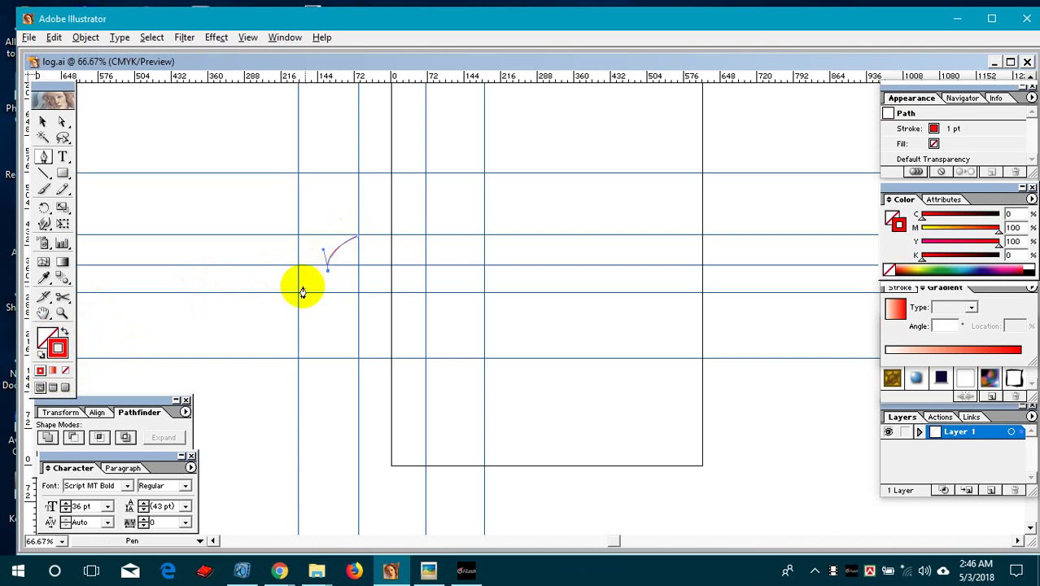
Add the lower tip, curve the outer edge back and close the petal, filled solid red.
click(298, 287)
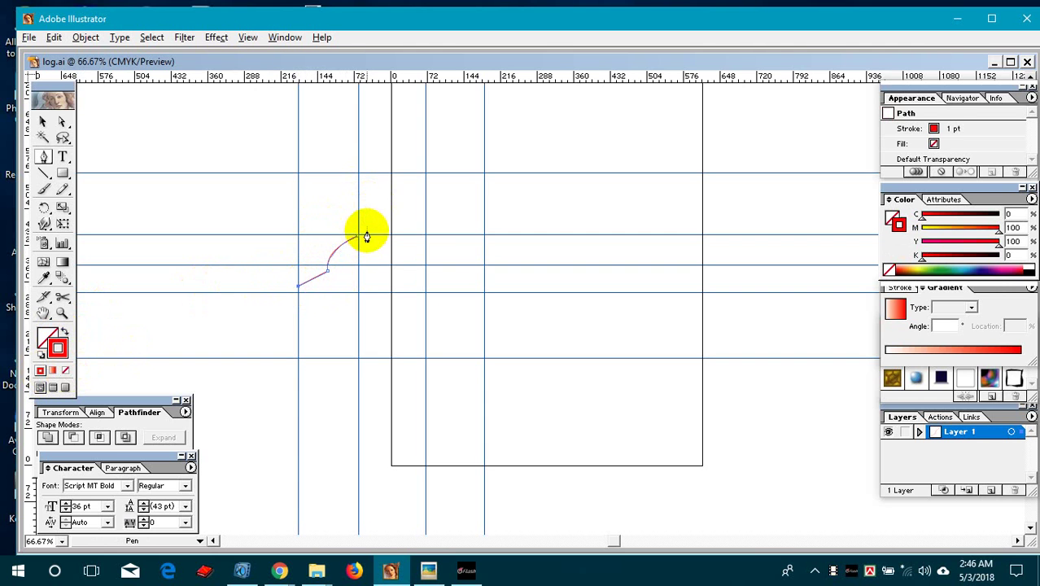
drag(361, 241, 427, 227)
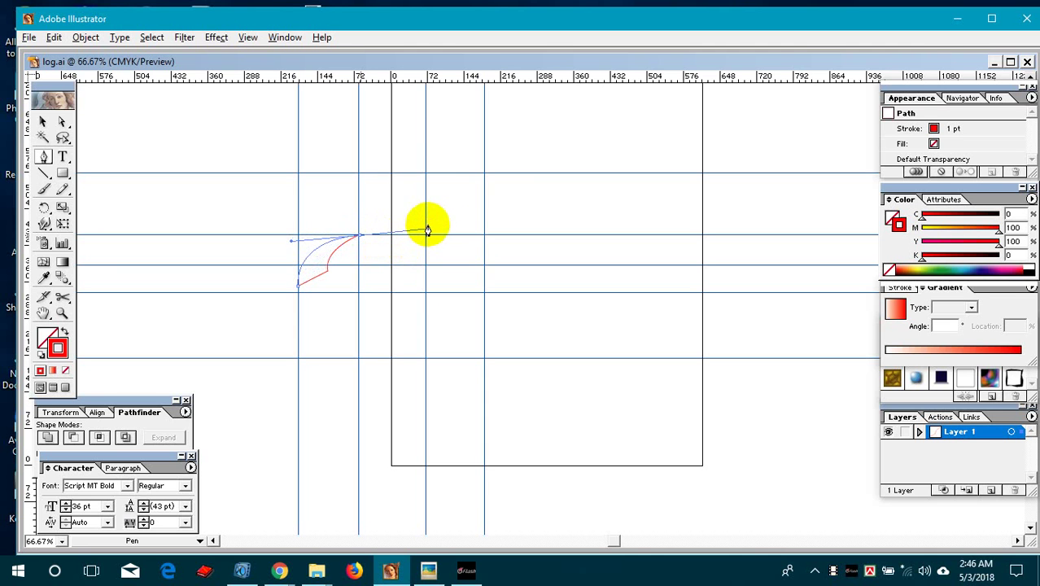
drag(427, 230, 429, 229)
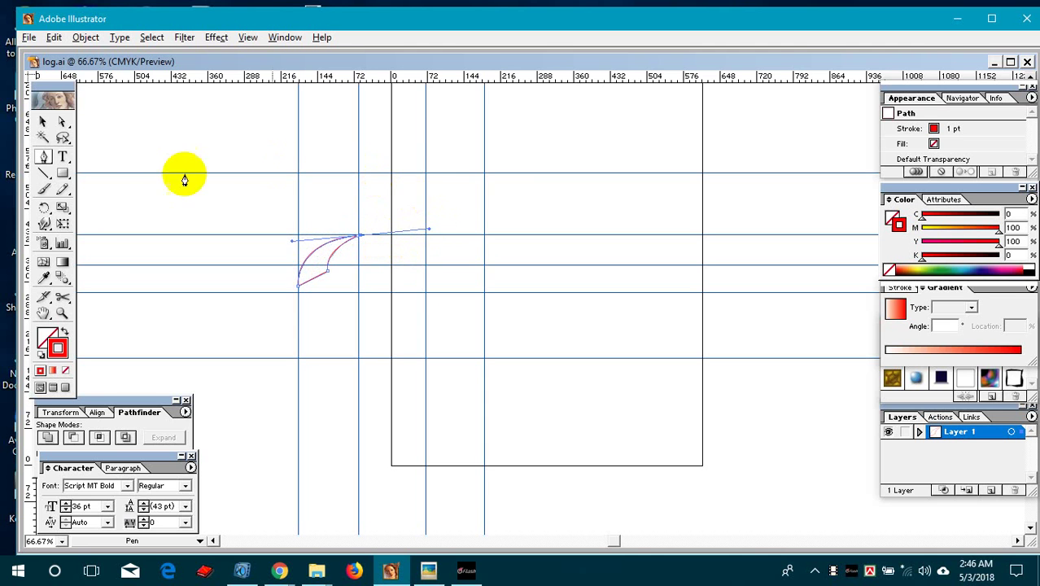
click(64, 332)
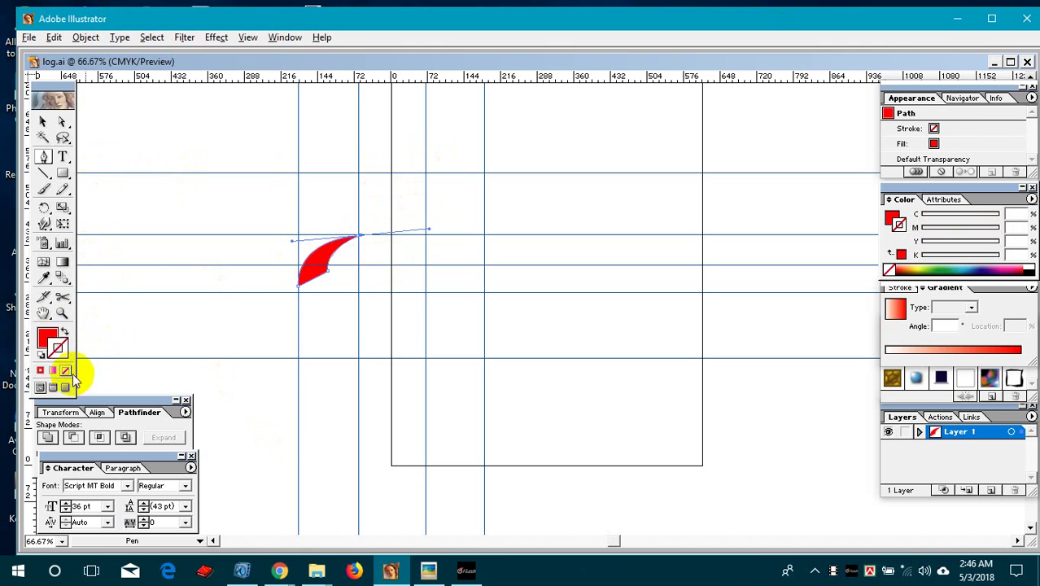
click(40, 372)
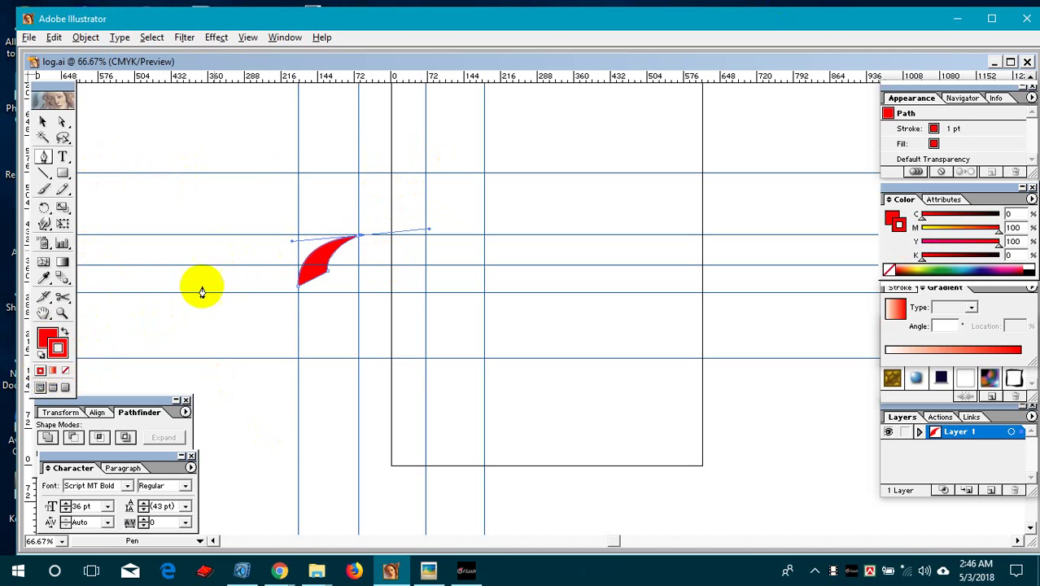
Give the petal a linear gradient fill with a stop at 88.2% and no outline.
click(52, 372)
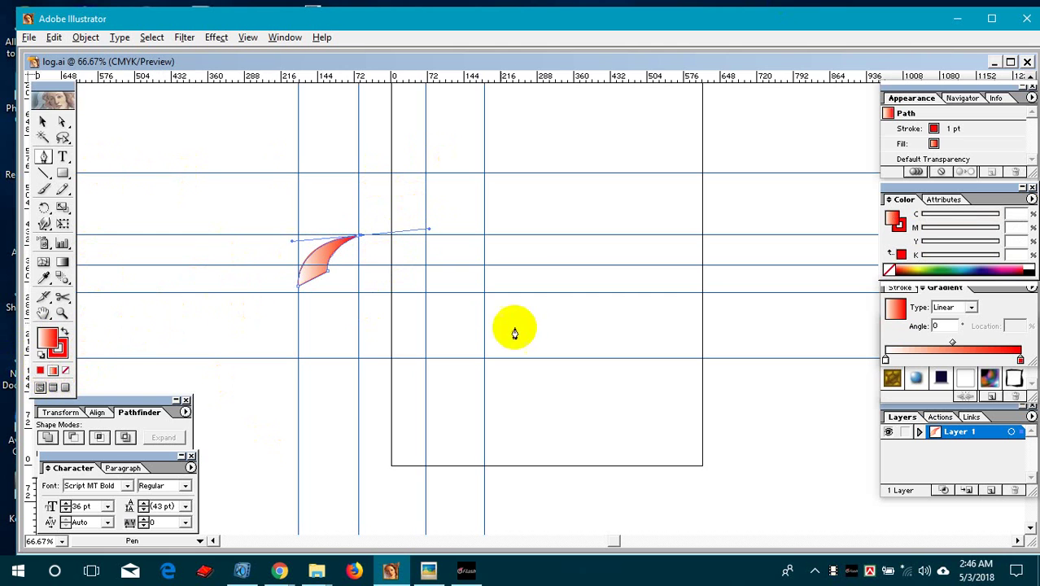
click(60, 123)
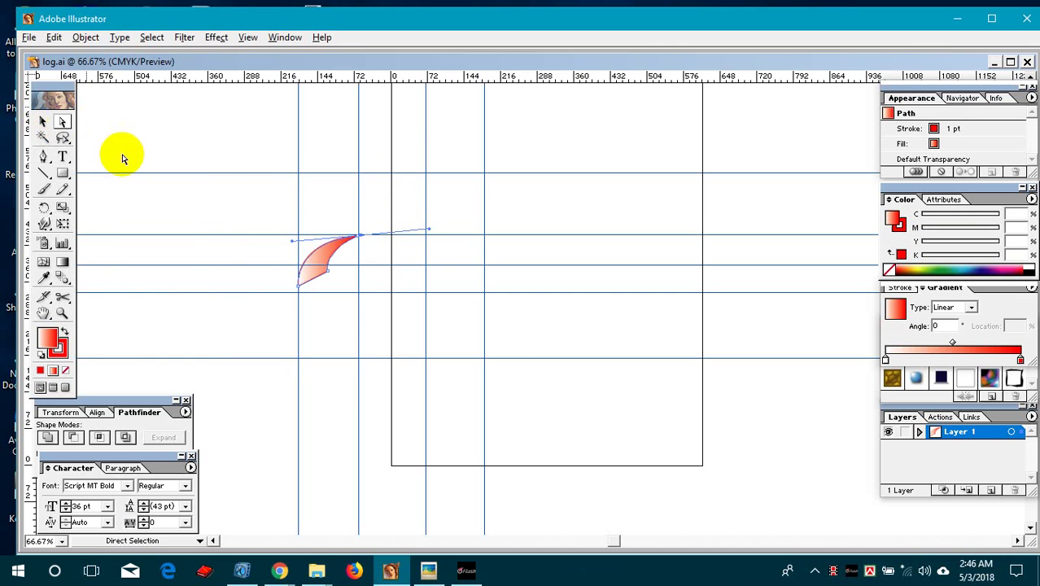
click(214, 213)
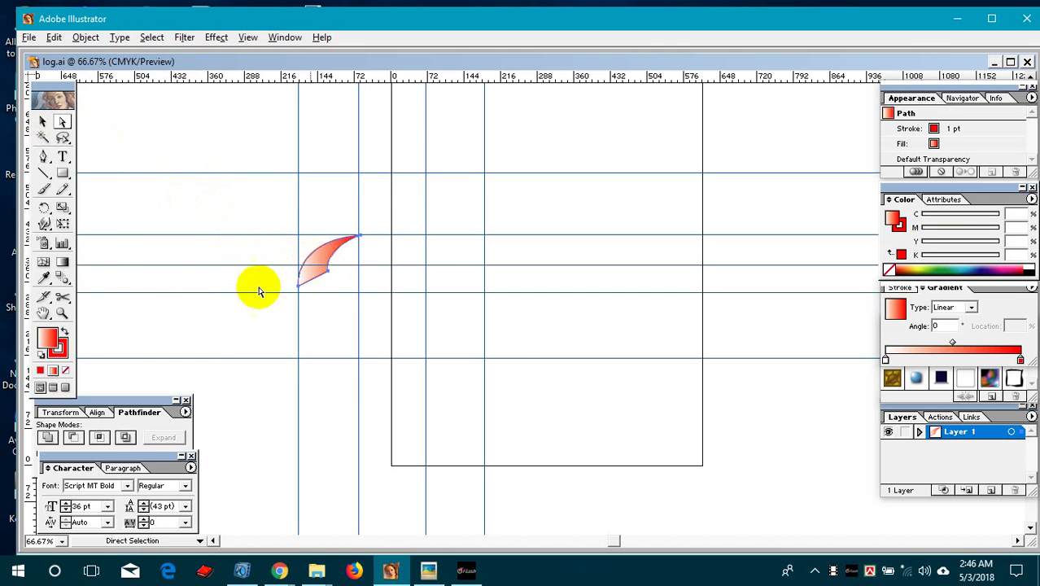
click(887, 361)
drag(1018, 360, 1006, 364)
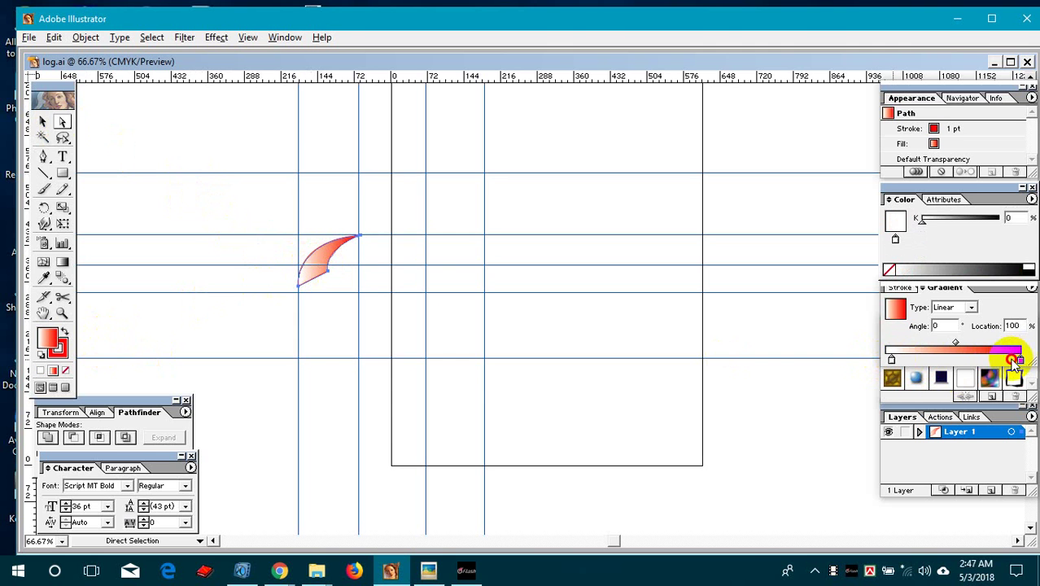
click(58, 350)
click(65, 371)
click(46, 336)
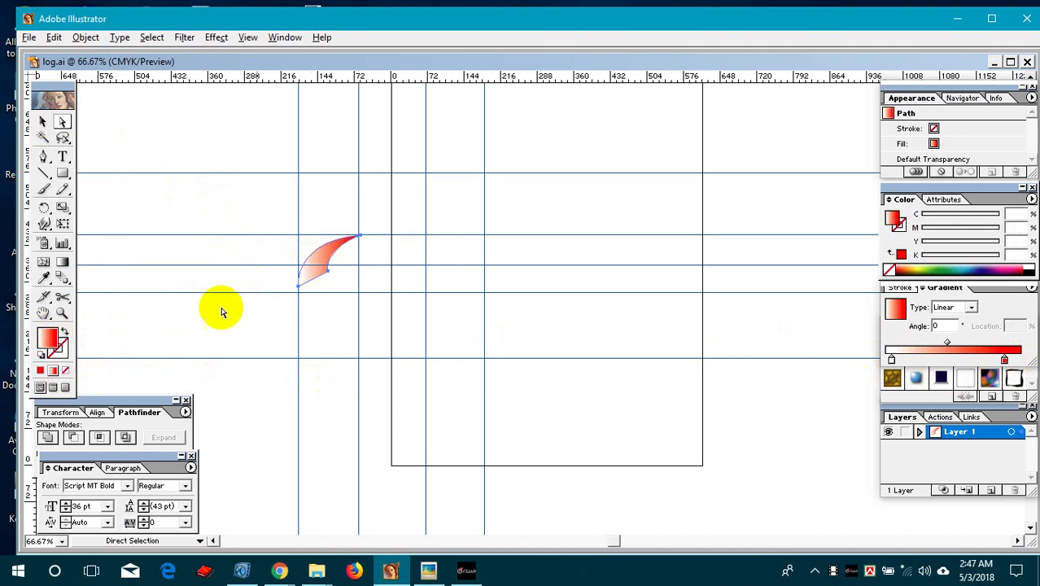
Angle the gradient along the petal's length at -142.3°.
click(65, 260)
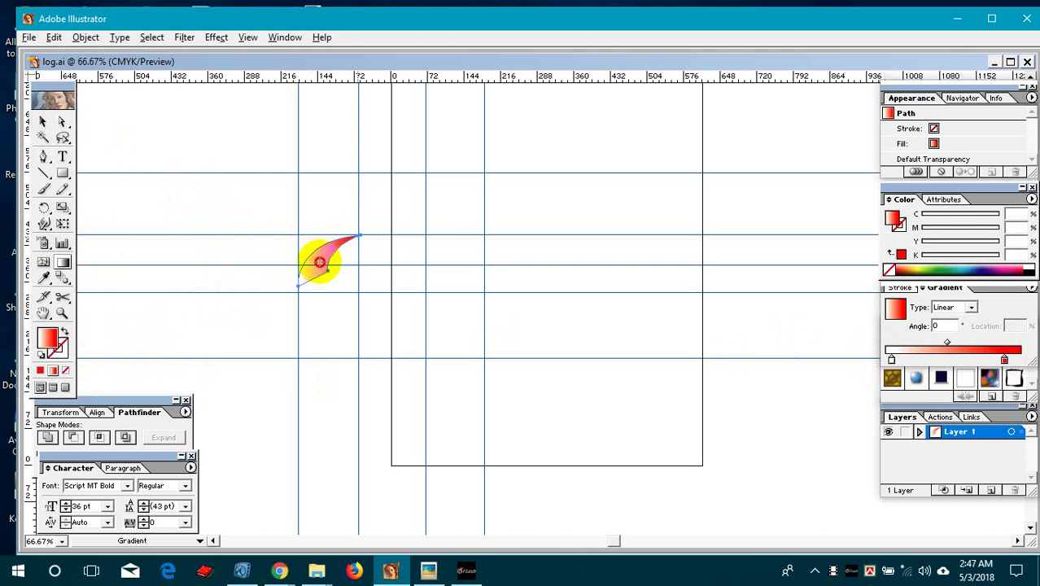
drag(338, 238, 256, 294)
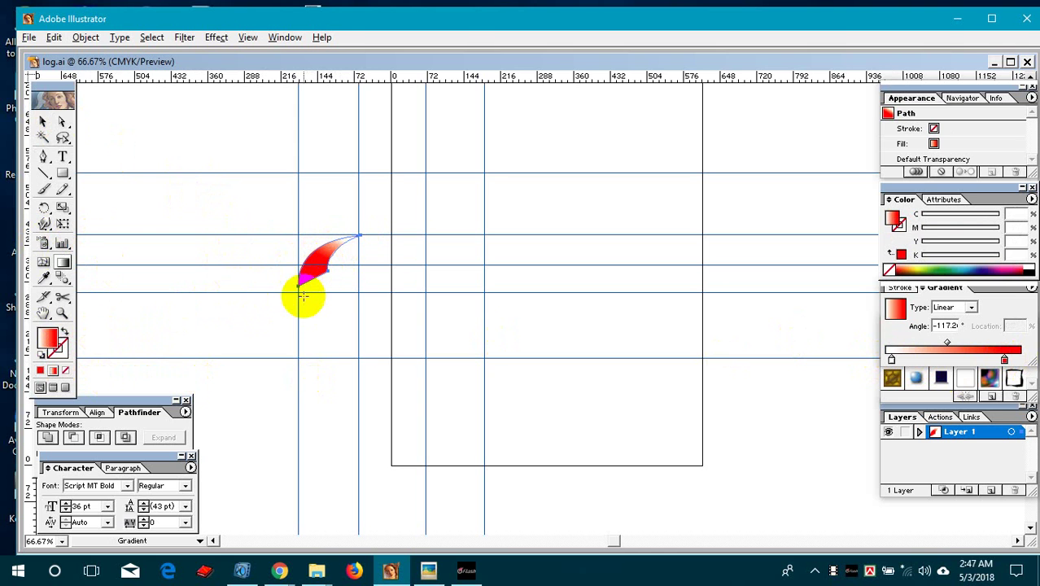
drag(348, 234, 297, 296)
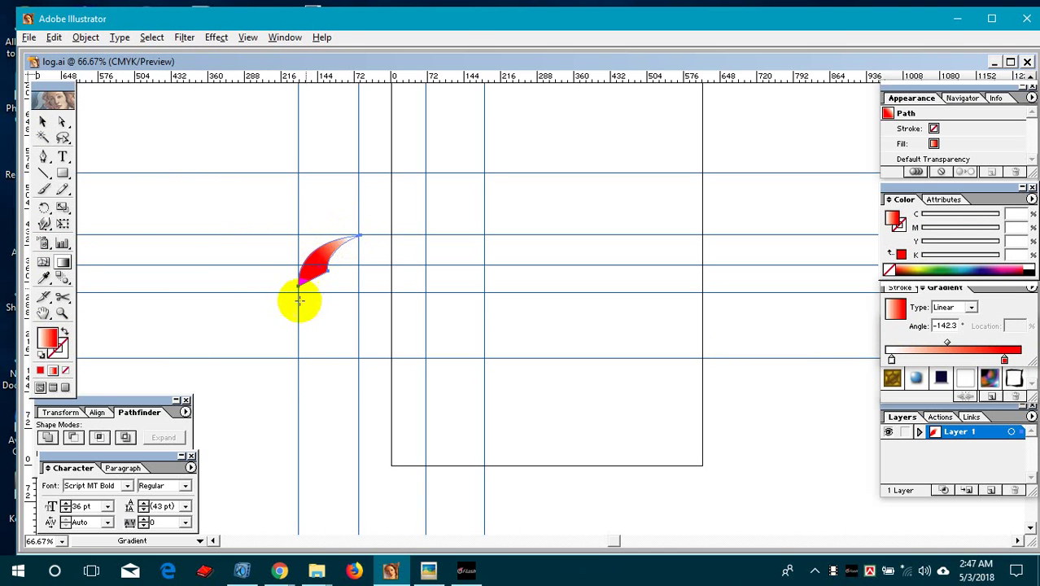
click(43, 121)
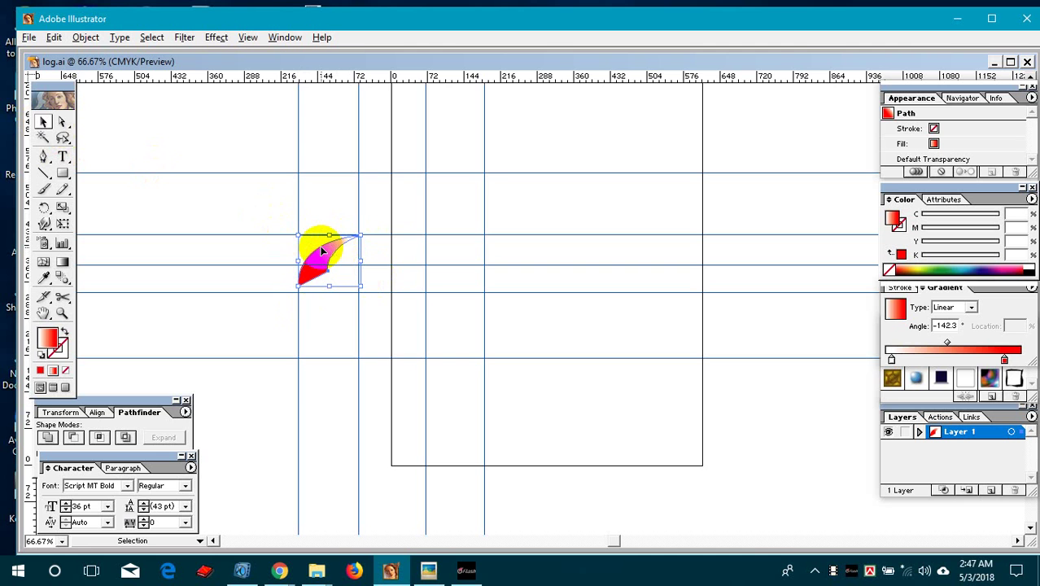
Rotate a copy of the petal around the ring centre and repeat it with Ctrl+D to add petals.
click(44, 207)
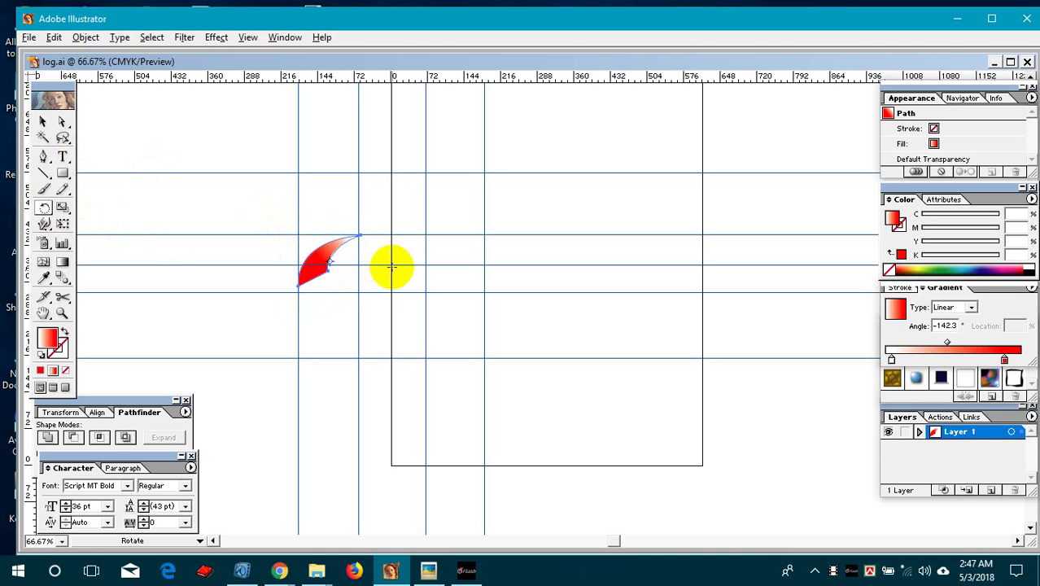
alt+click(391, 264)
text(360/12)
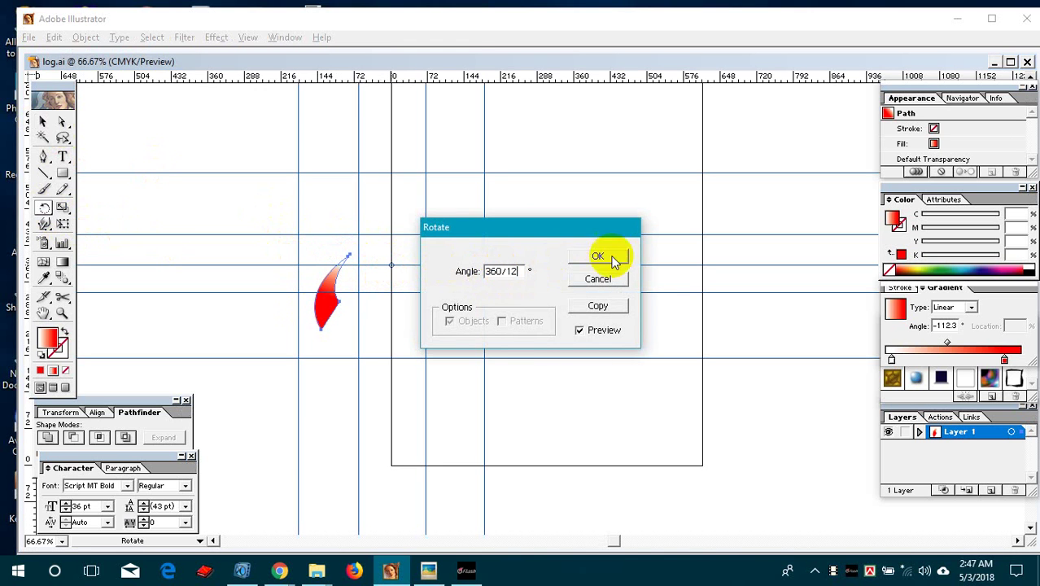
click(597, 306)
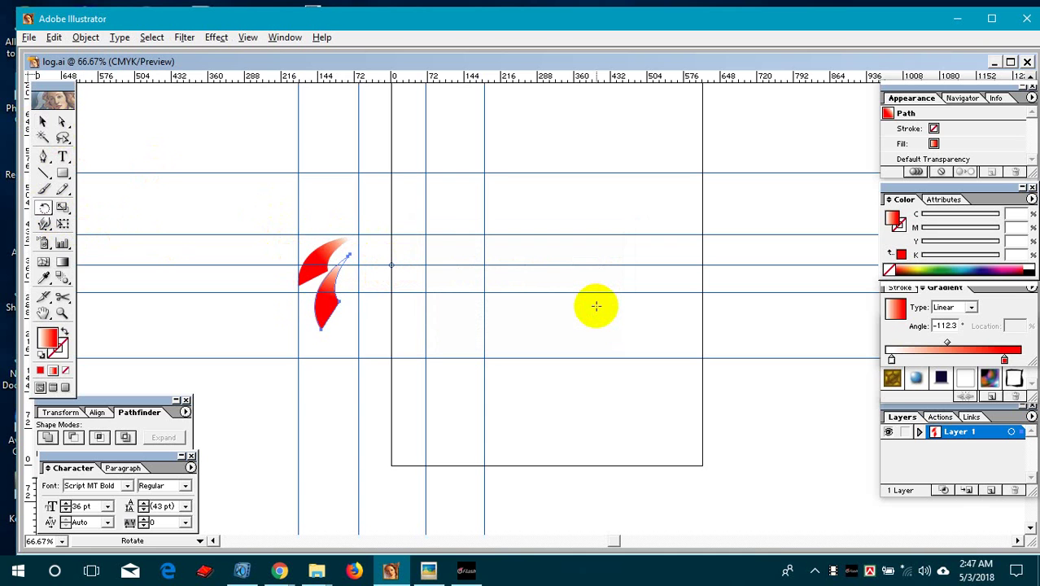
key(ctrl+d)
key(ctrl+d)
key(ctrl+d)
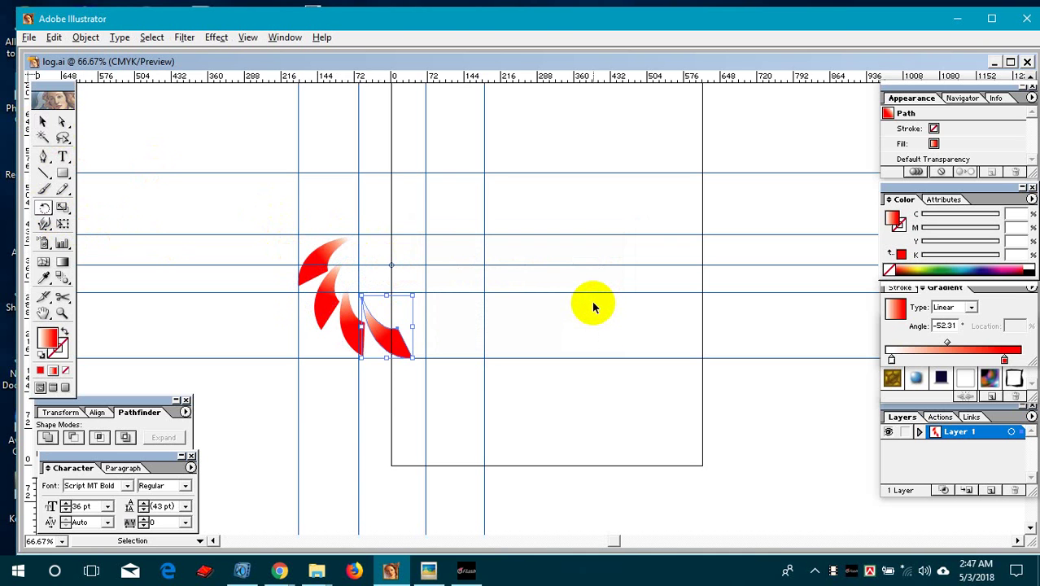
key(ctrl+d)
key(ctrl+d)
key(ctrl+d)
key(ctrl+d)
key(ctrl+d)
key(ctrl+d)
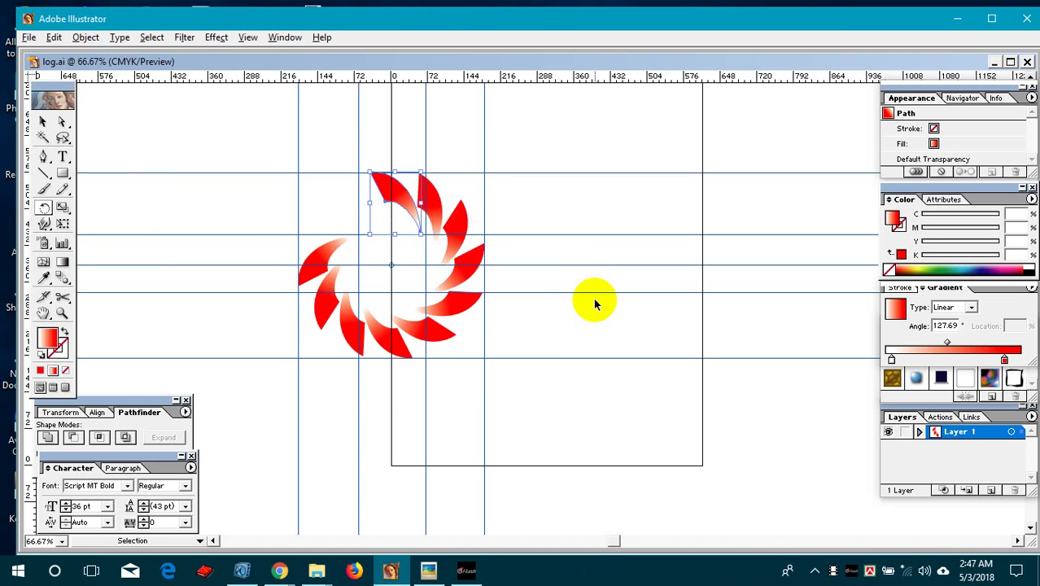
key(ctrl+d)
key(ctrl+d)
key(r)
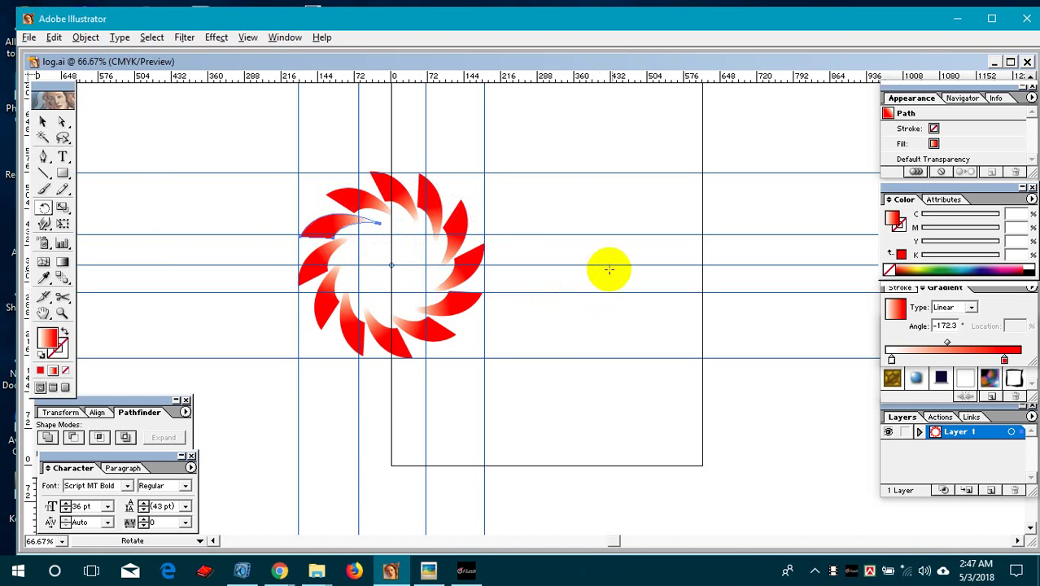
Clear the selection from the finished twelve-petal ring.
click(65, 139)
key(v)
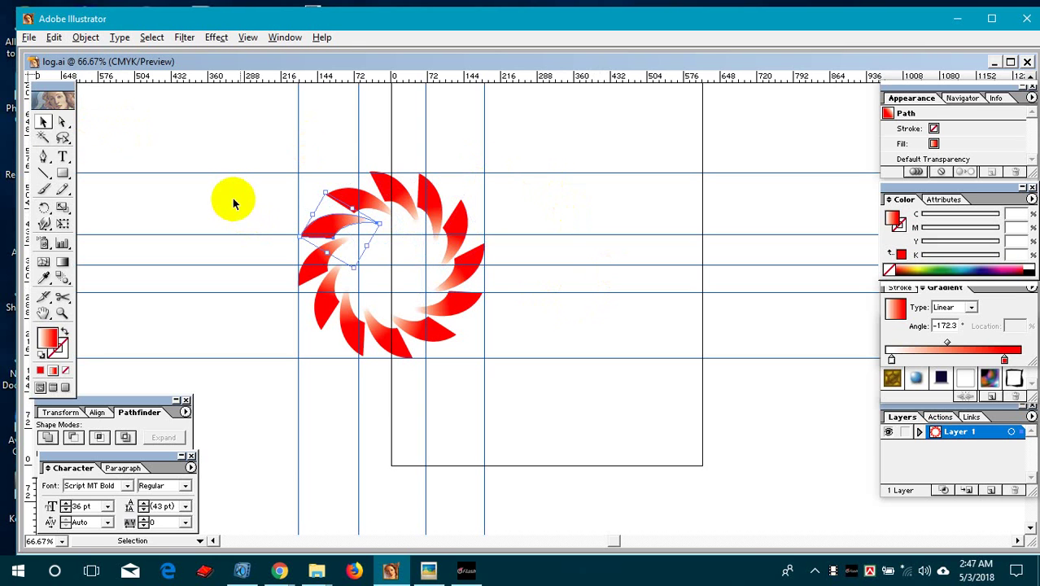
click(236, 216)
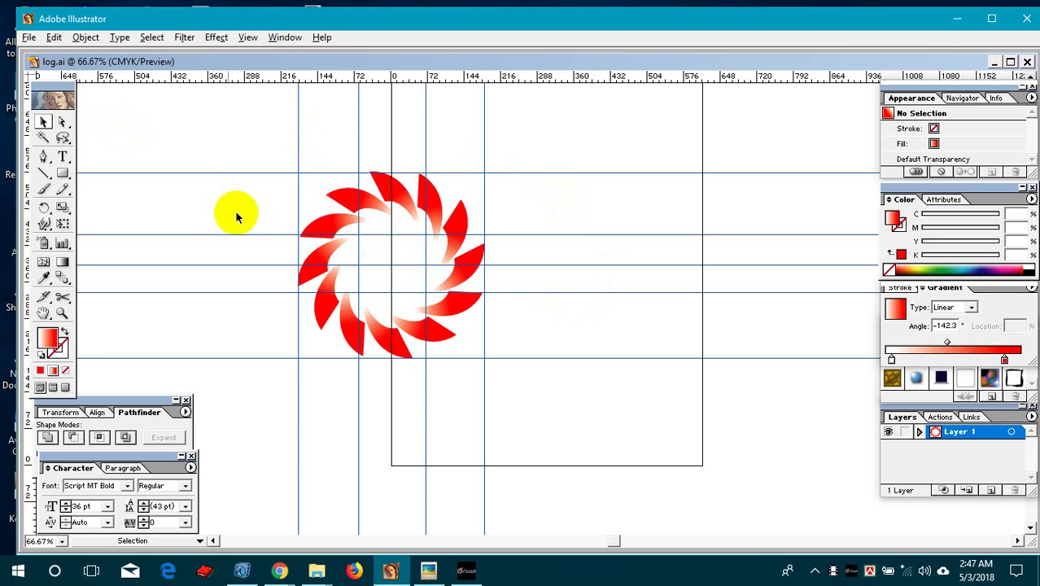
click(62, 156)
click(142, 241)
text(Just press ctrl+D)
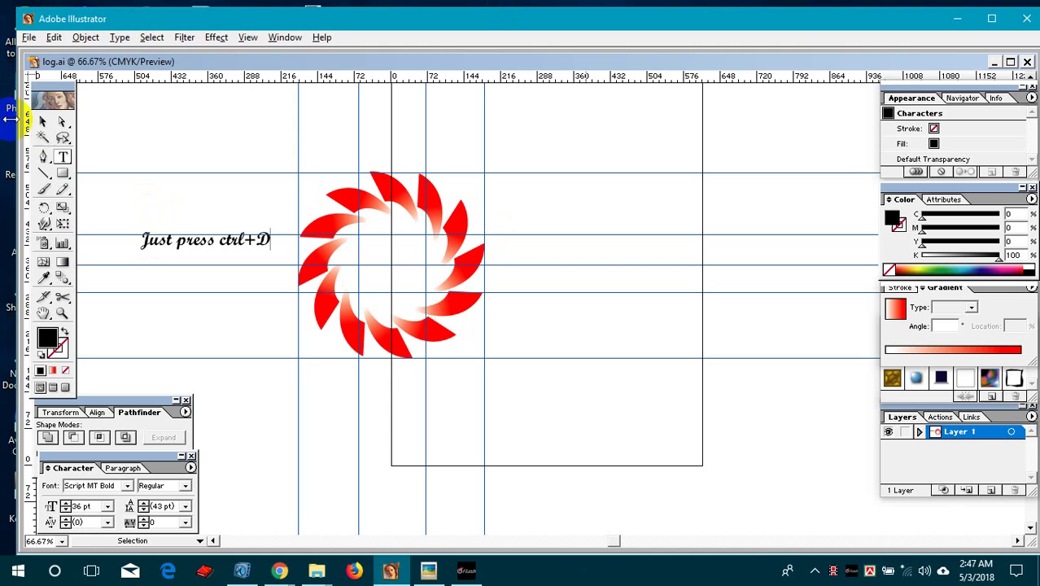
click(43, 122)
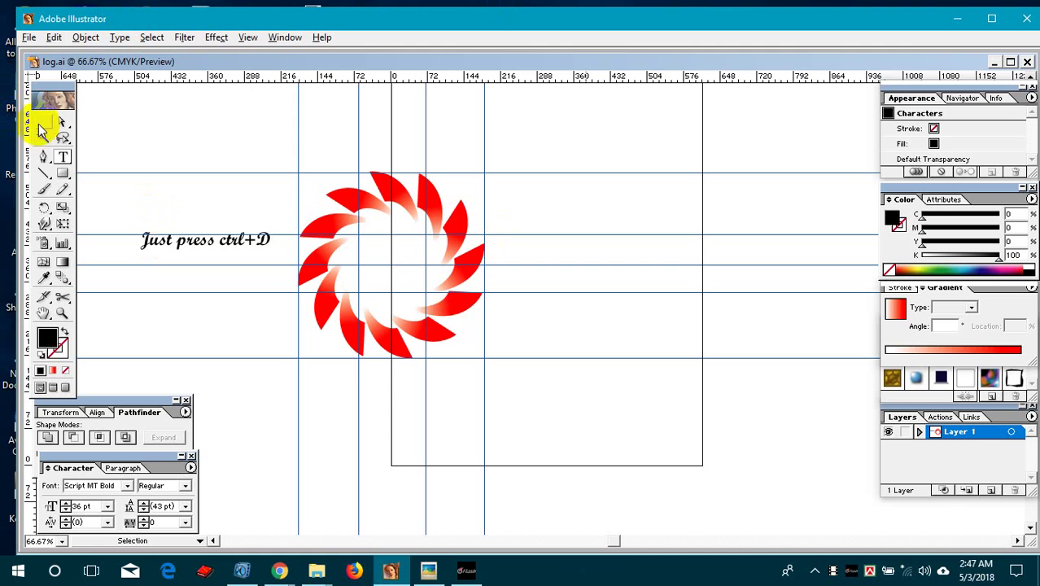
click(43, 121)
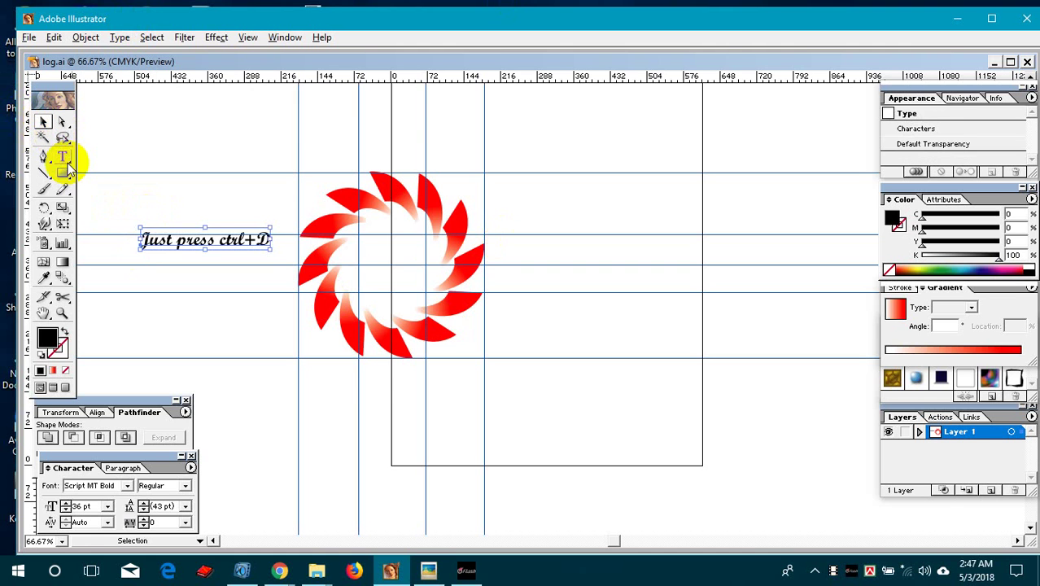
key(Delete)
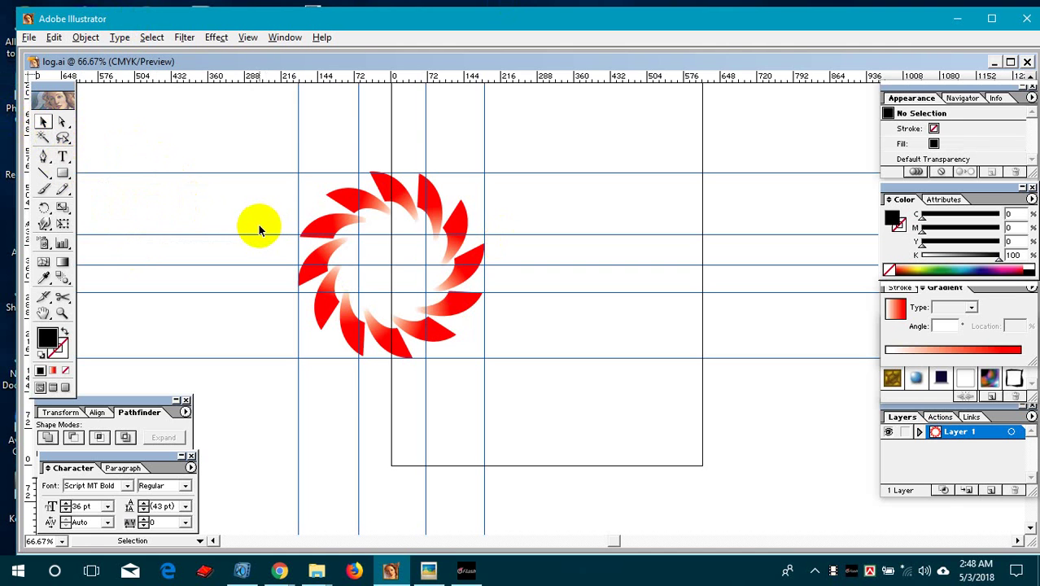
Select every third petal, including the upper-left, top and lower-right ones, targeting their fill.
click(66, 263)
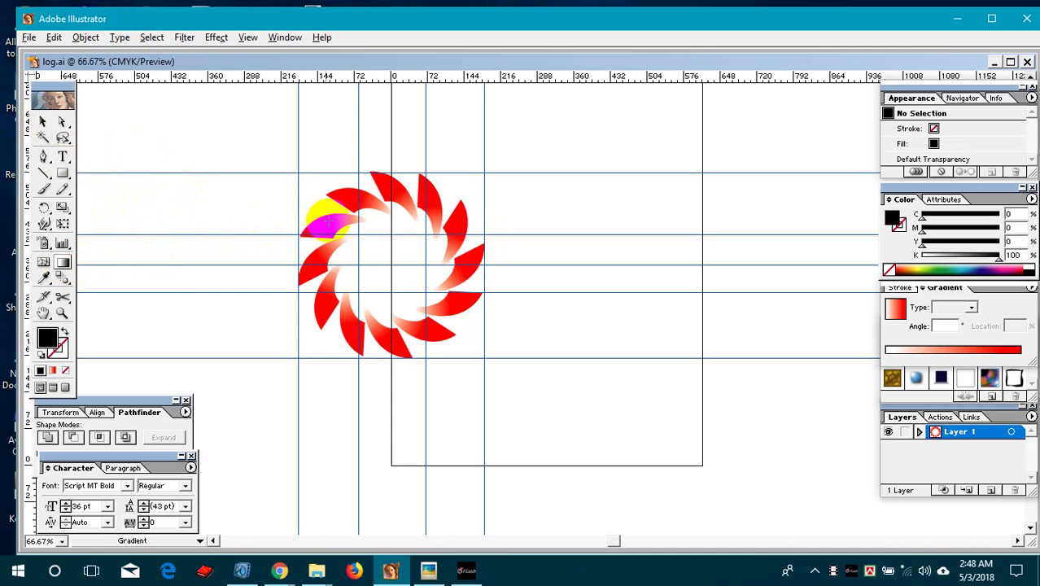
click(62, 120)
click(334, 225)
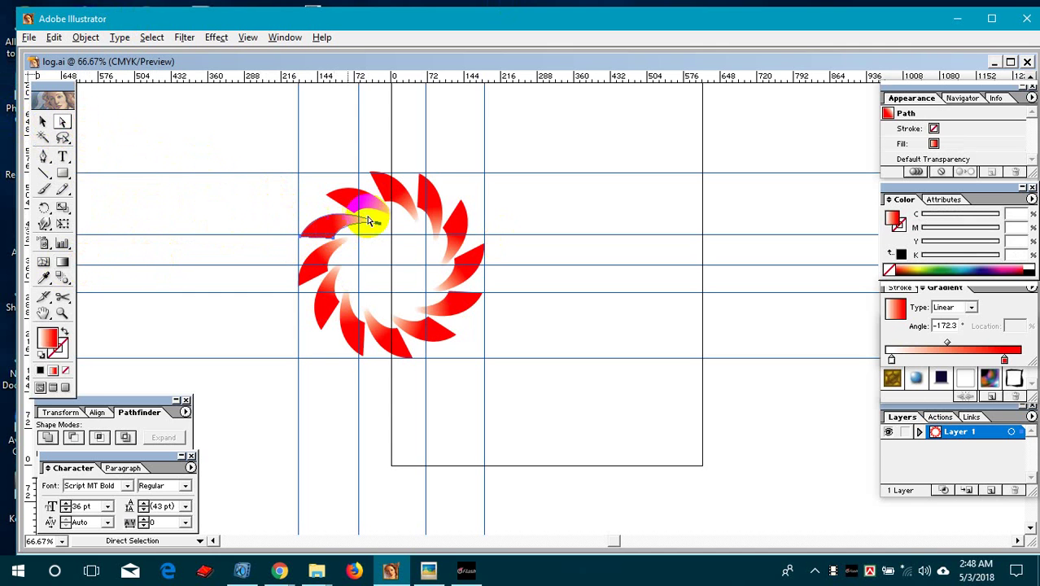
shift+click(429, 187)
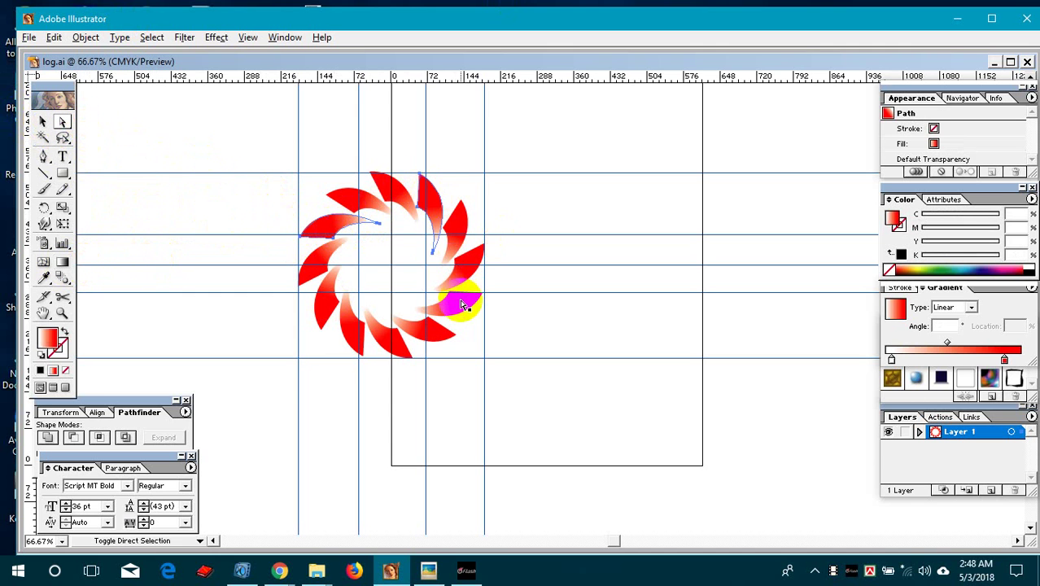
shift+click(460, 305)
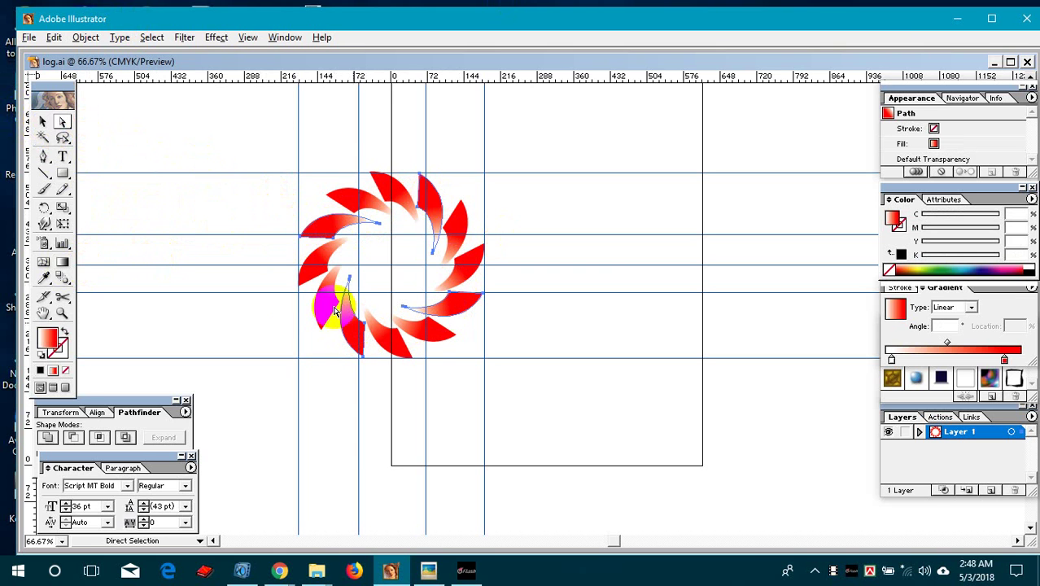
click(47, 338)
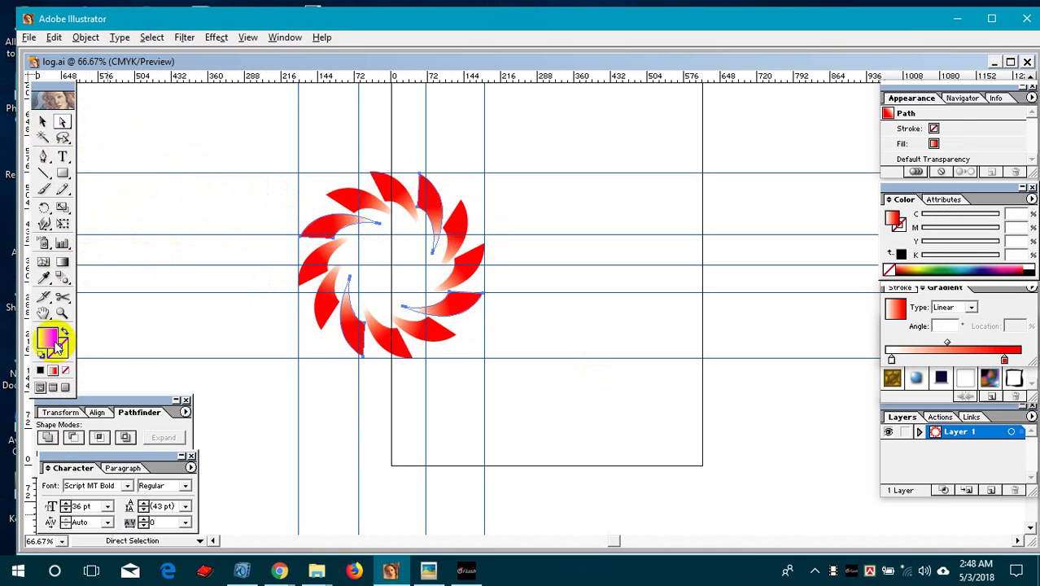
Change the gradient's red end stop to yellow with 10% black, then deselect.
click(1004, 359)
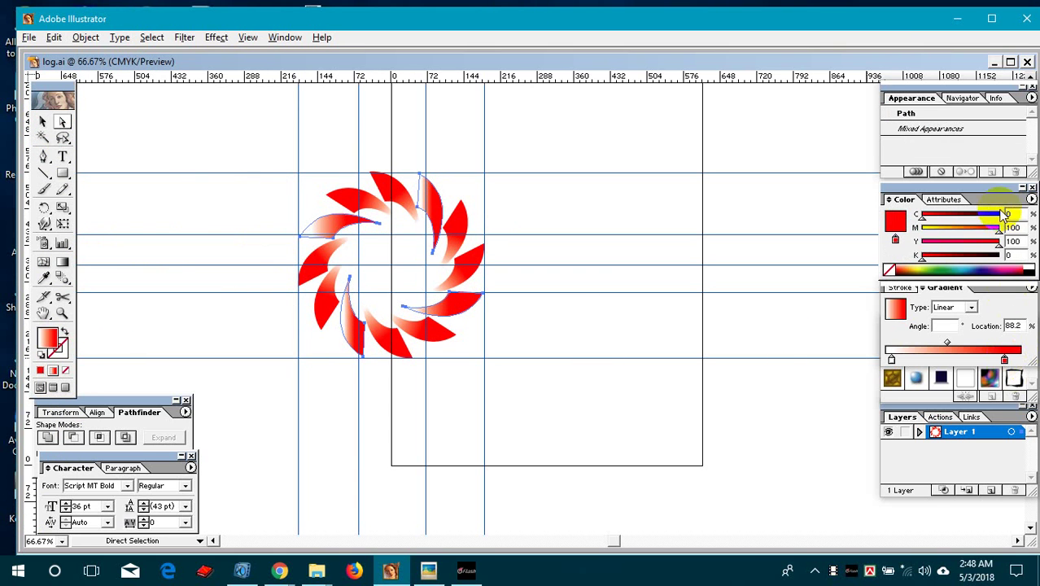
drag(999, 230, 922, 230)
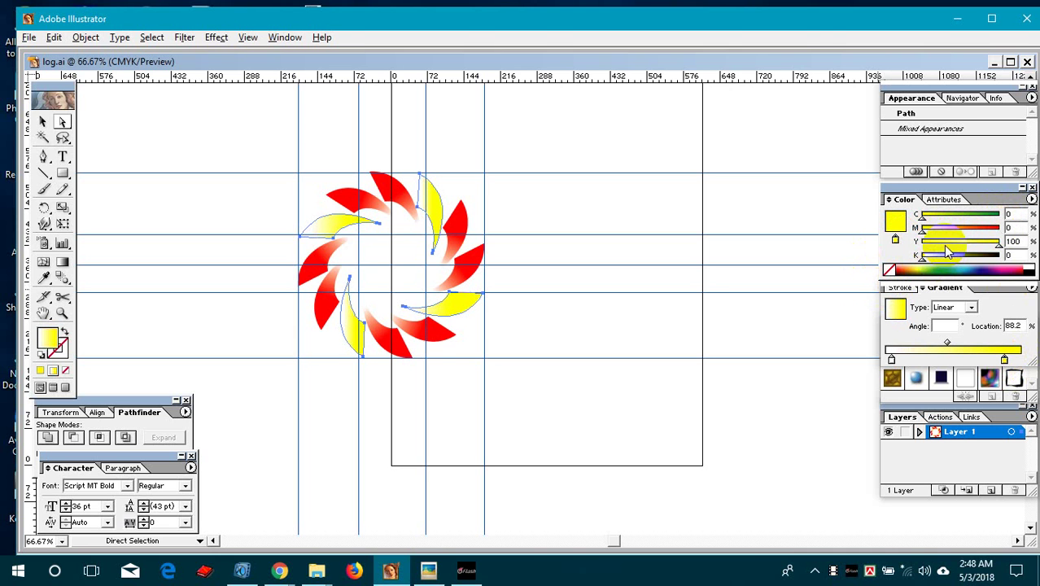
click(937, 258)
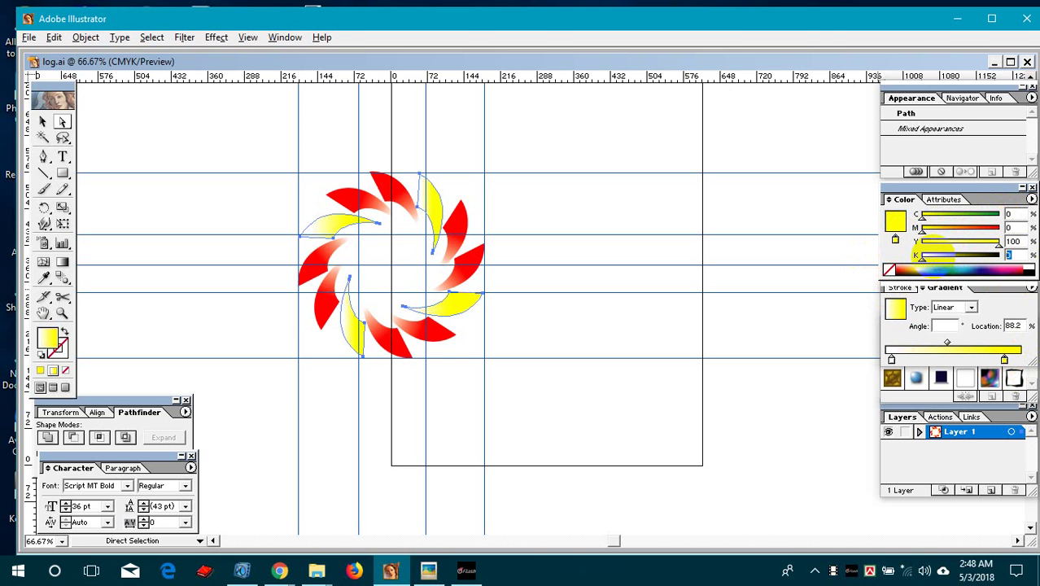
text(20)
key(Return)
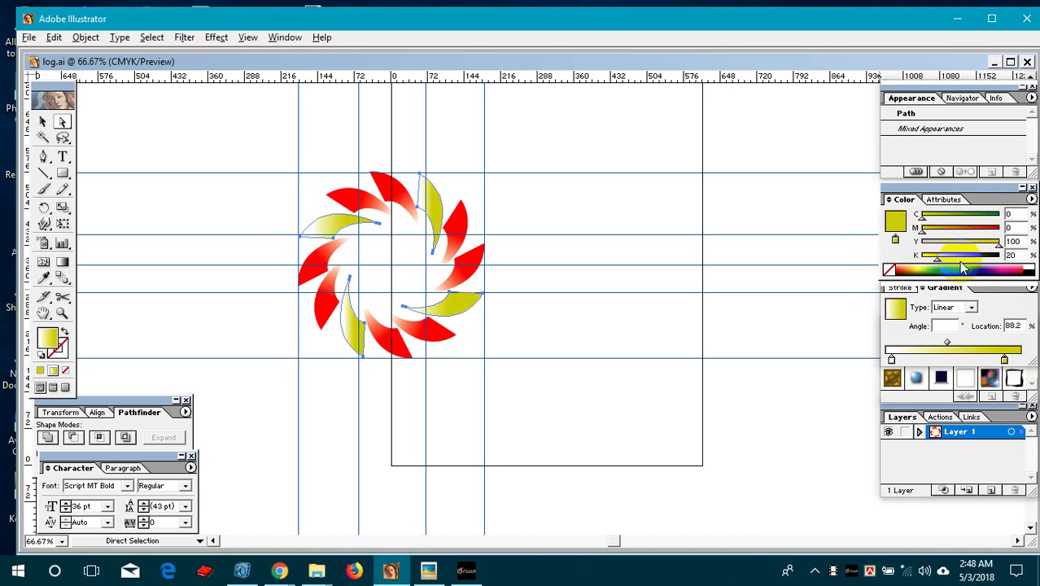
key(Tab)
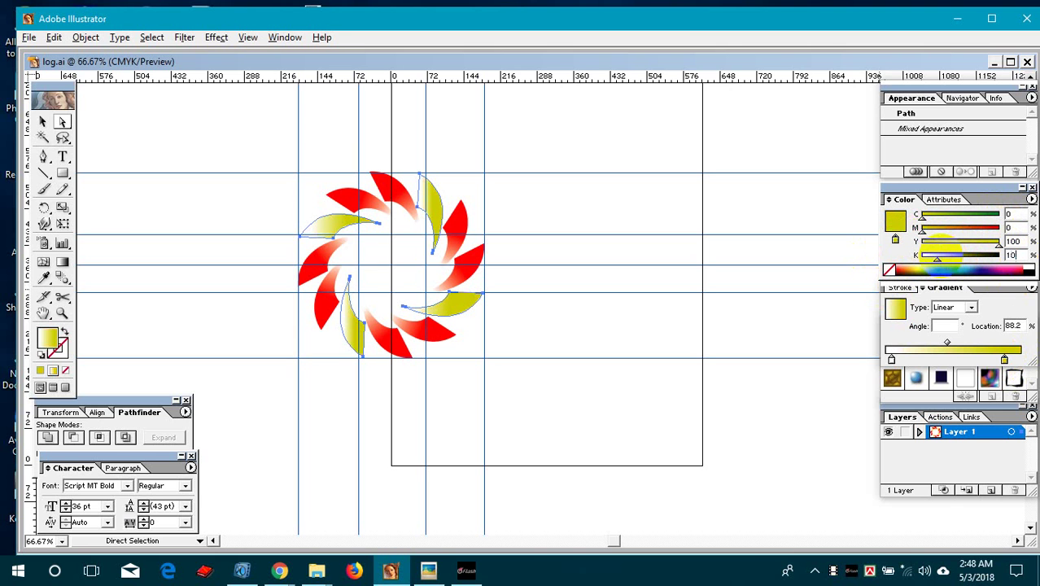
key(Return)
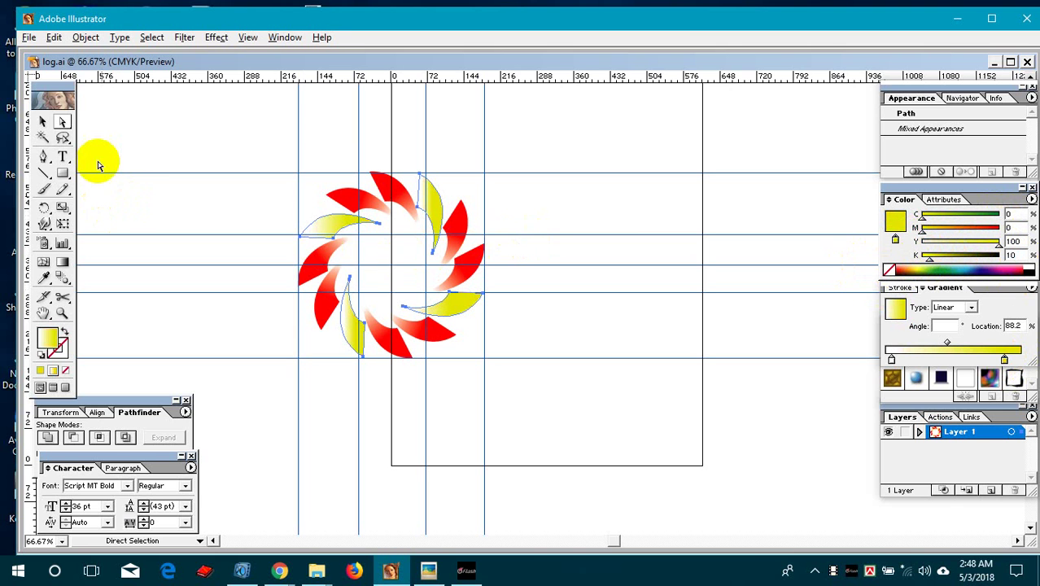
click(98, 166)
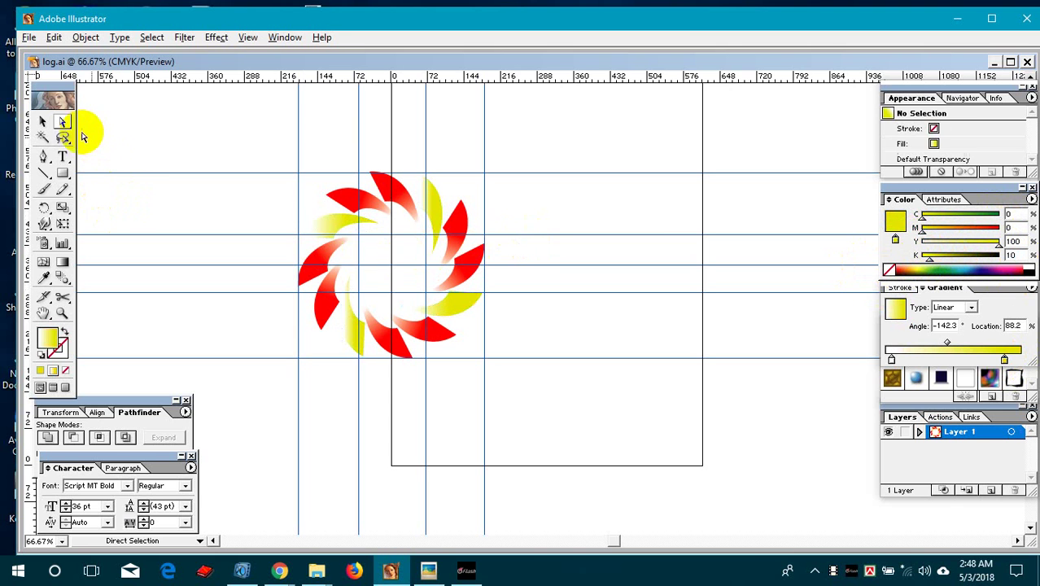
Redraw the upper-left yellow petal's gradient from right to left along its length.
click(62, 260)
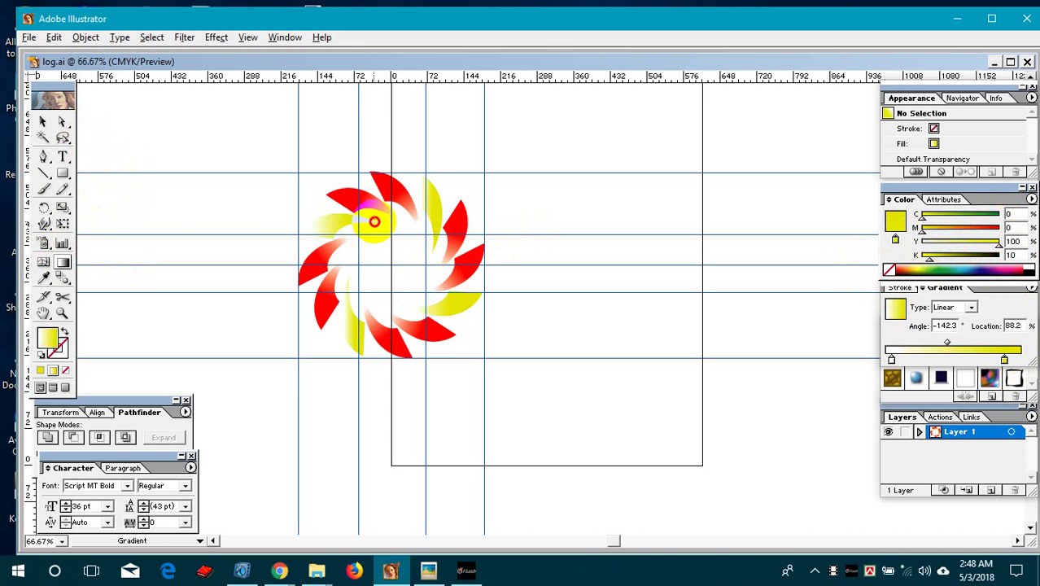
click(62, 120)
click(346, 224)
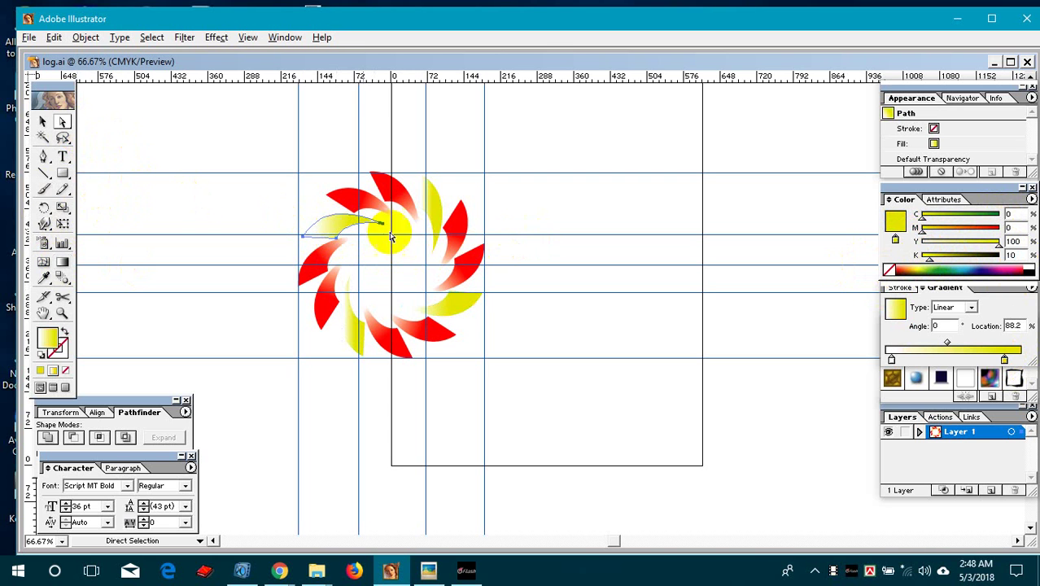
key(g)
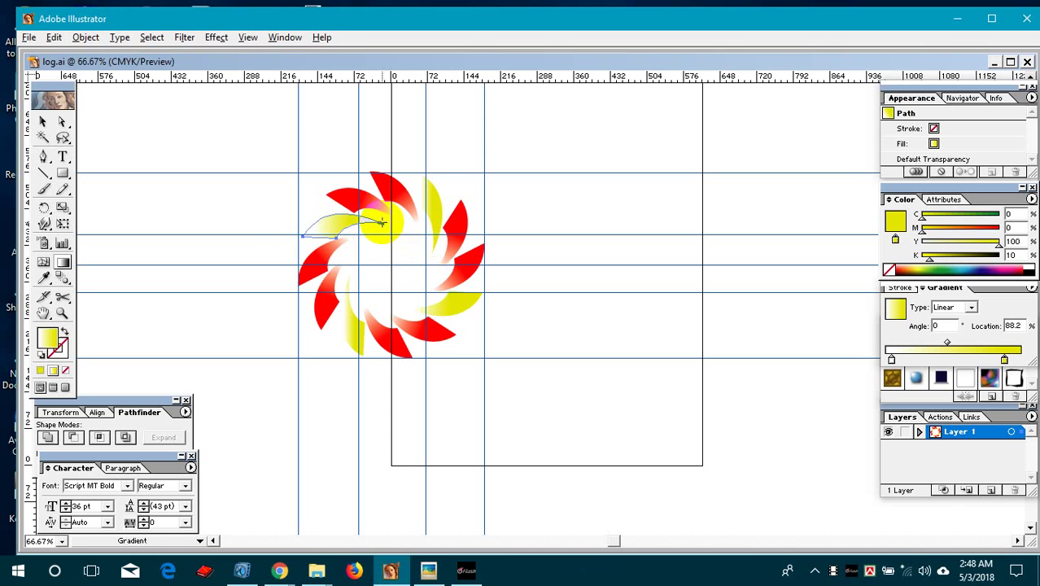
drag(382, 222, 291, 232)
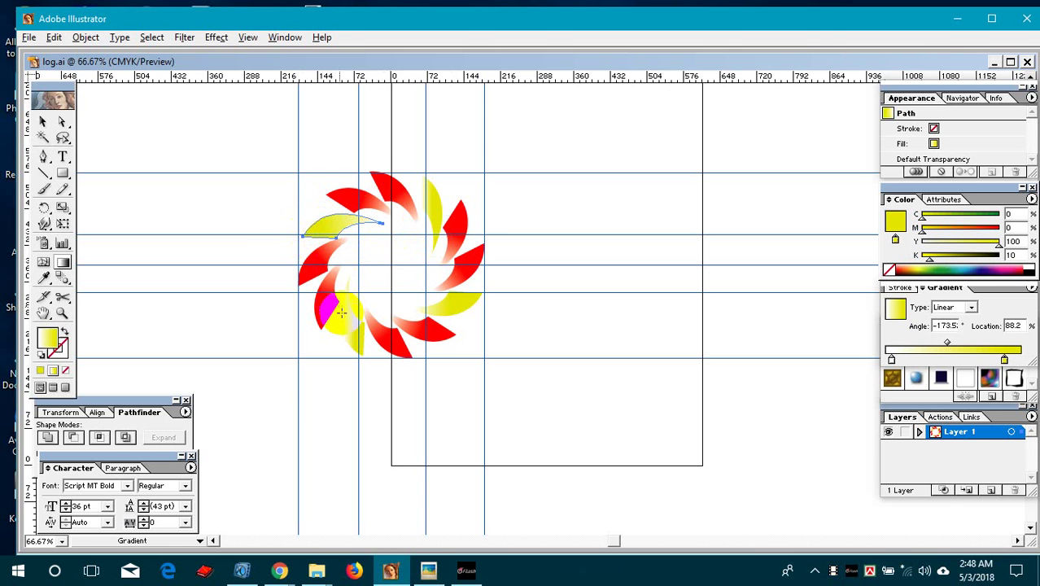
Redraw the lower yellow petal's gradient to run down its length.
click(61, 120)
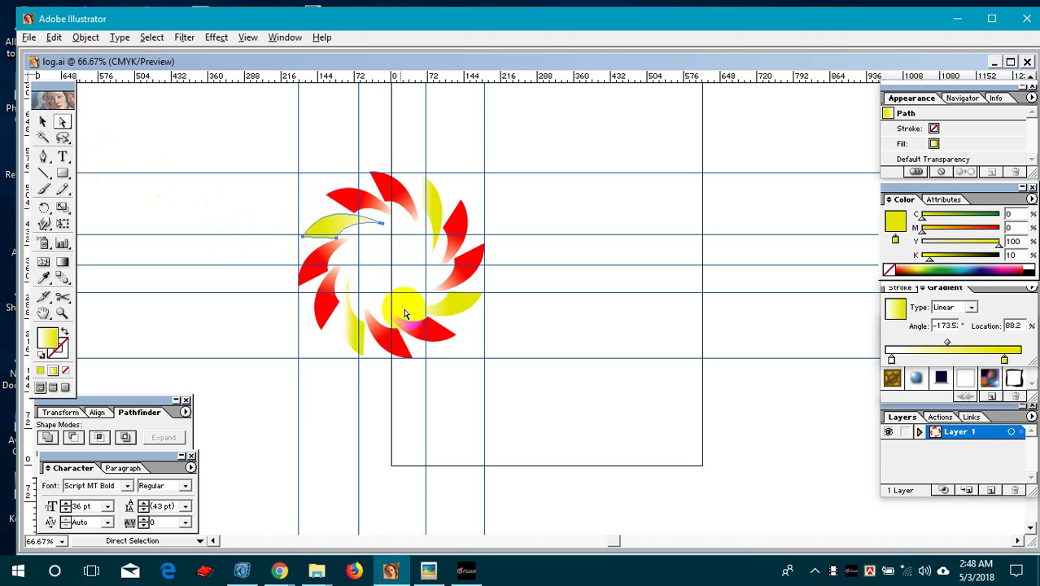
click(353, 325)
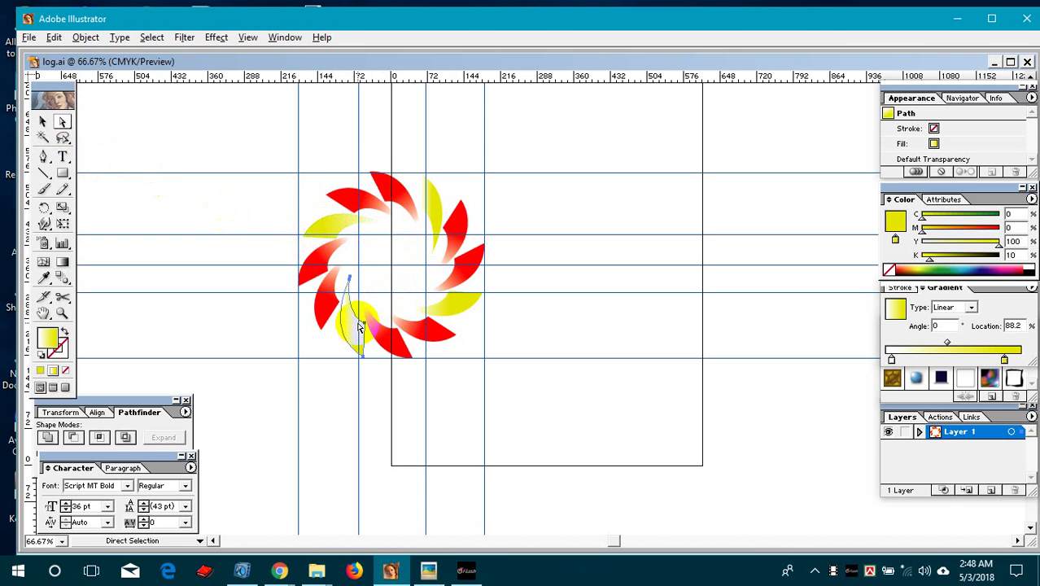
key(g)
drag(346, 282, 351, 345)
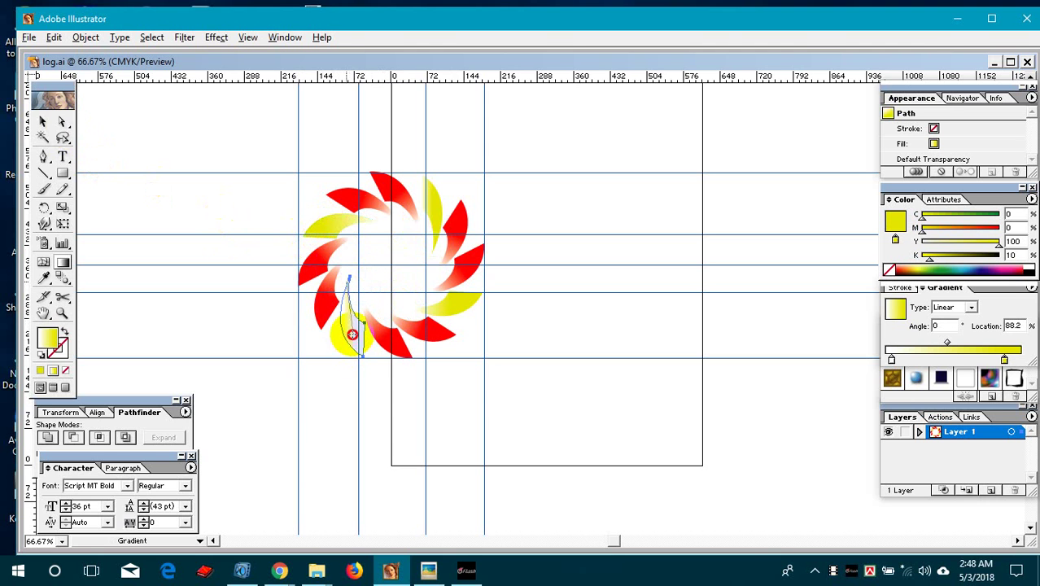
drag(357, 282, 360, 349)
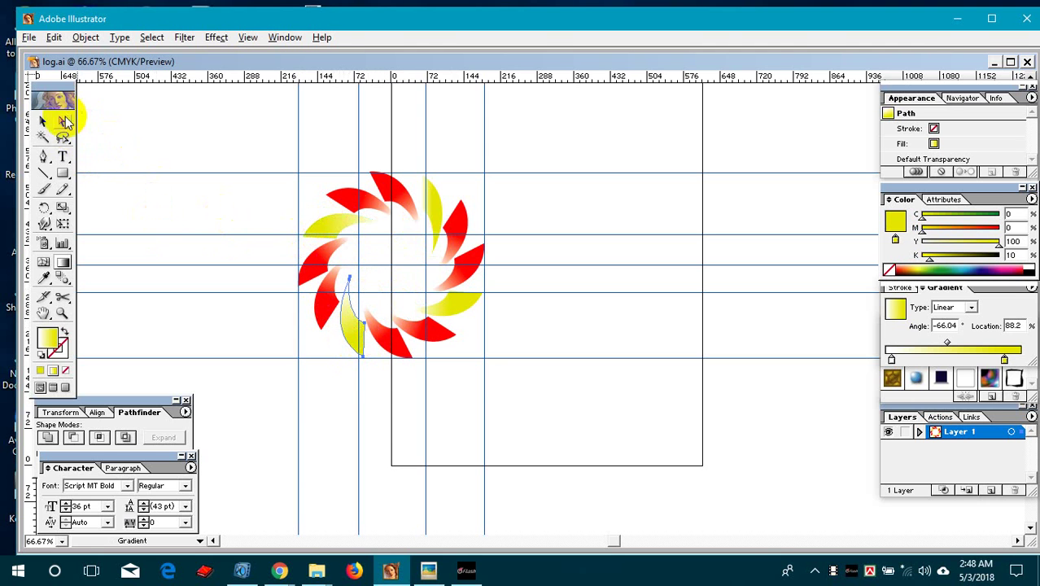
Redraw the upper-right yellow petal's gradient to run upward along it.
click(434, 203)
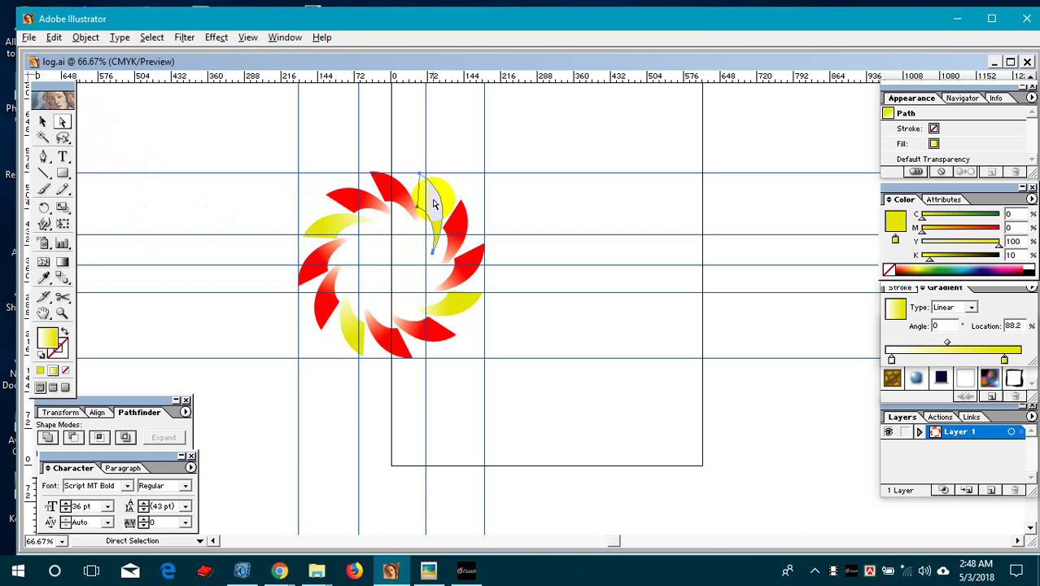
click(62, 264)
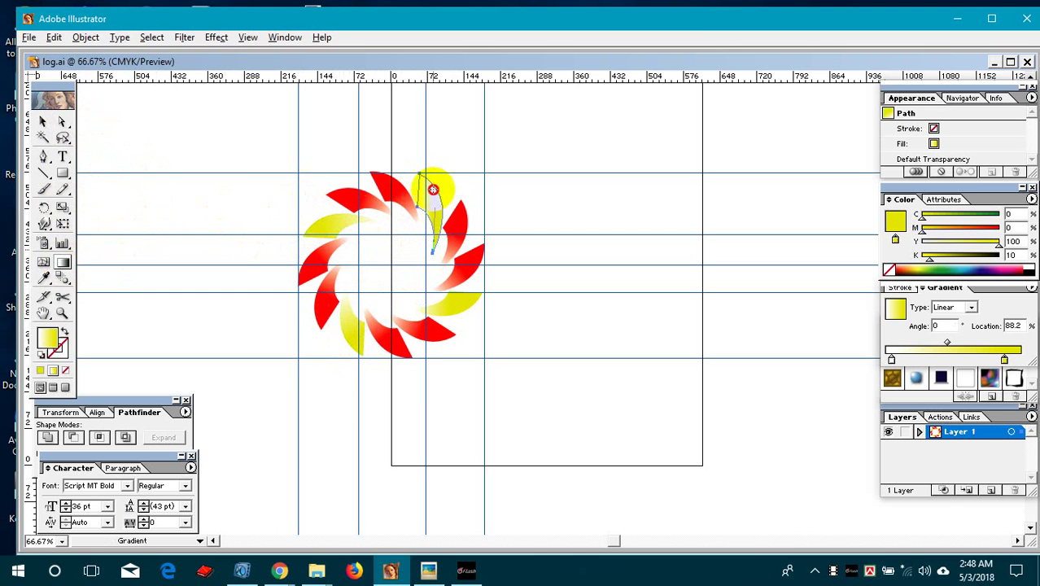
drag(430, 244, 420, 175)
click(459, 233)
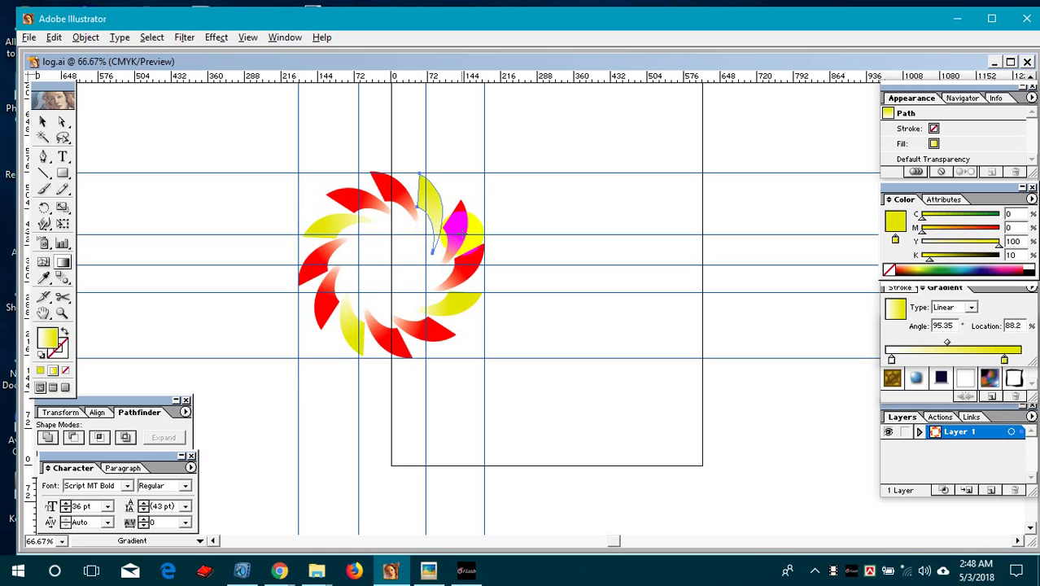
Select the lower-right yellow petal for gradient editing, then pick a red petal on the left.
click(63, 121)
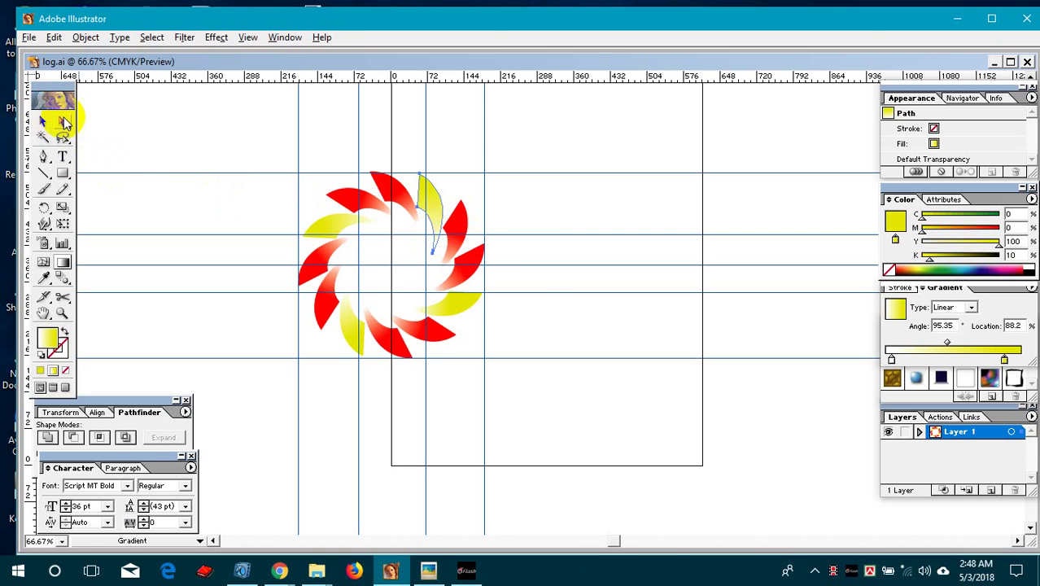
click(455, 306)
key(g)
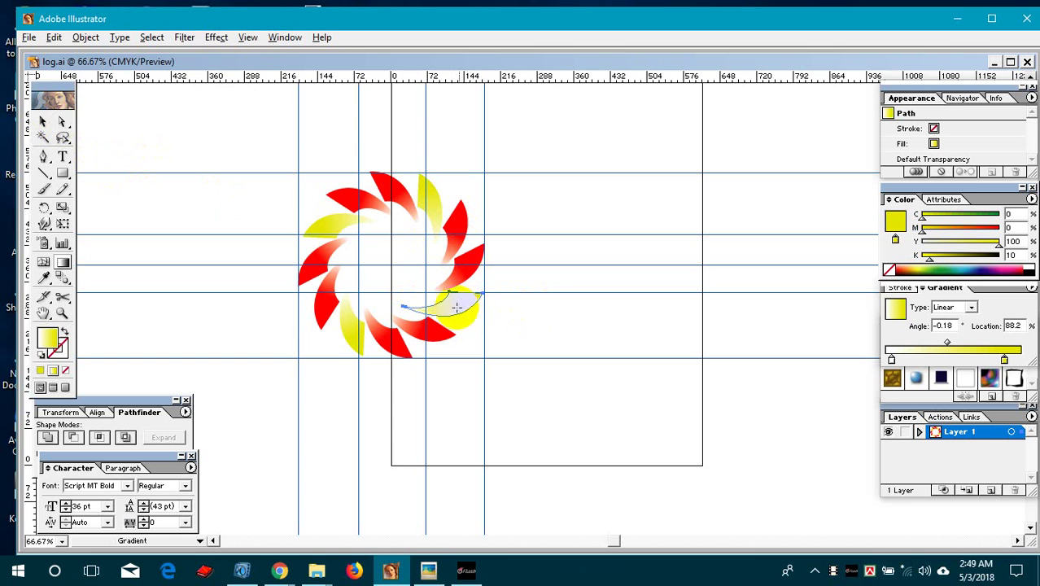
click(63, 126)
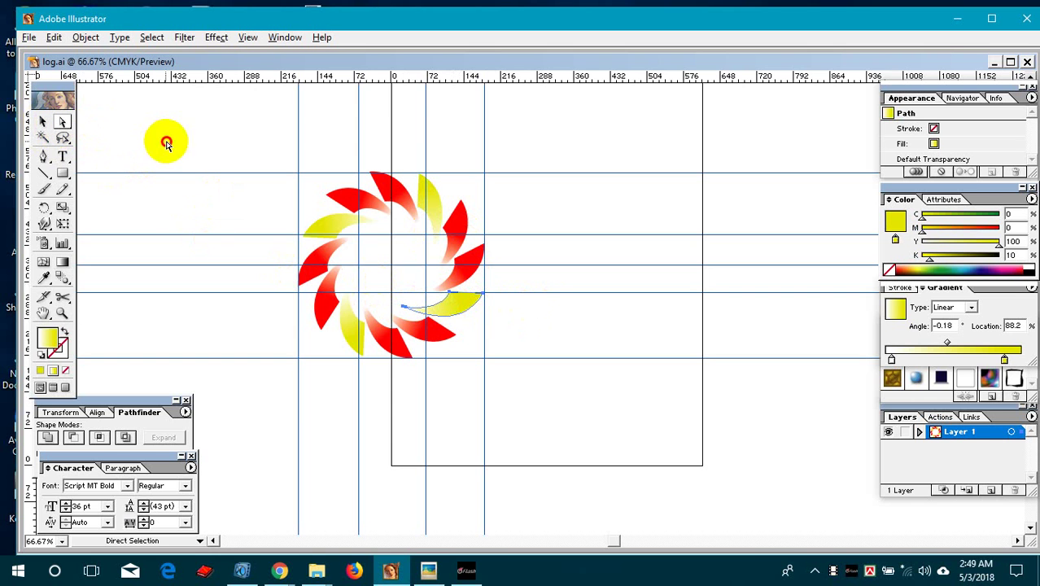
click(324, 260)
Select four red petals: the top, right, lower-left and left ones.
click(379, 199)
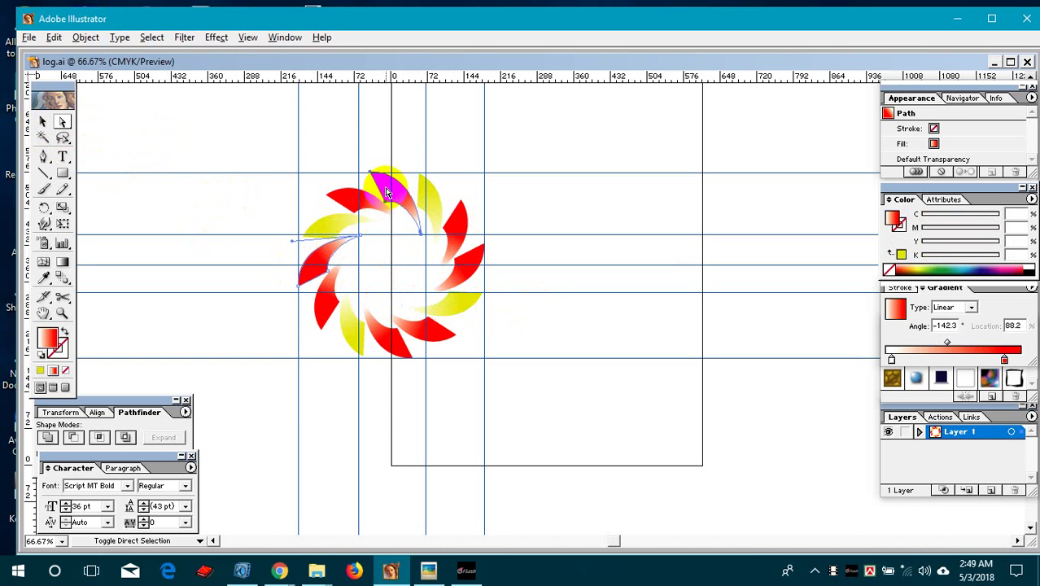
click(465, 265)
click(399, 345)
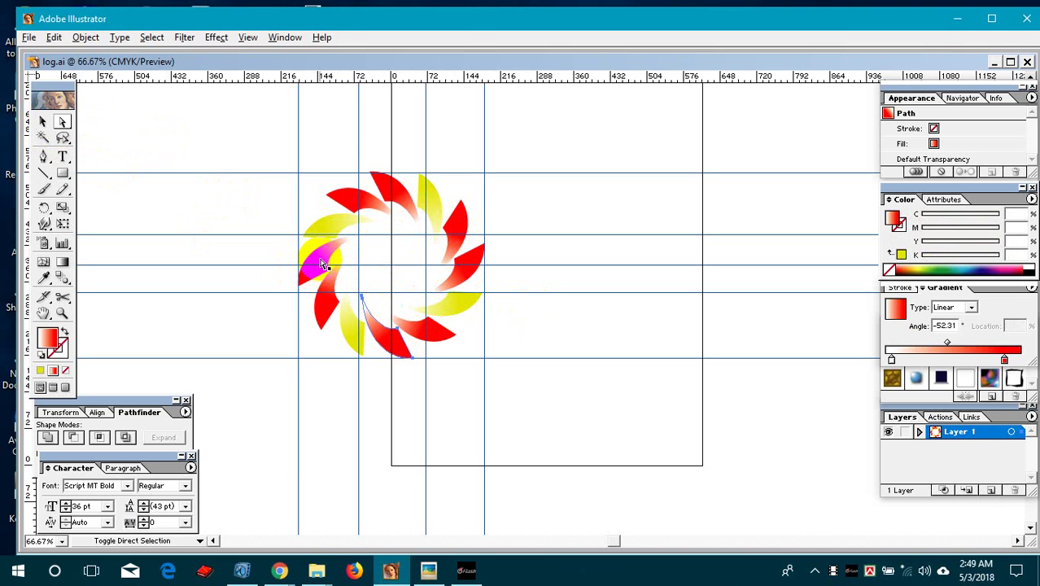
shift+click(322, 262)
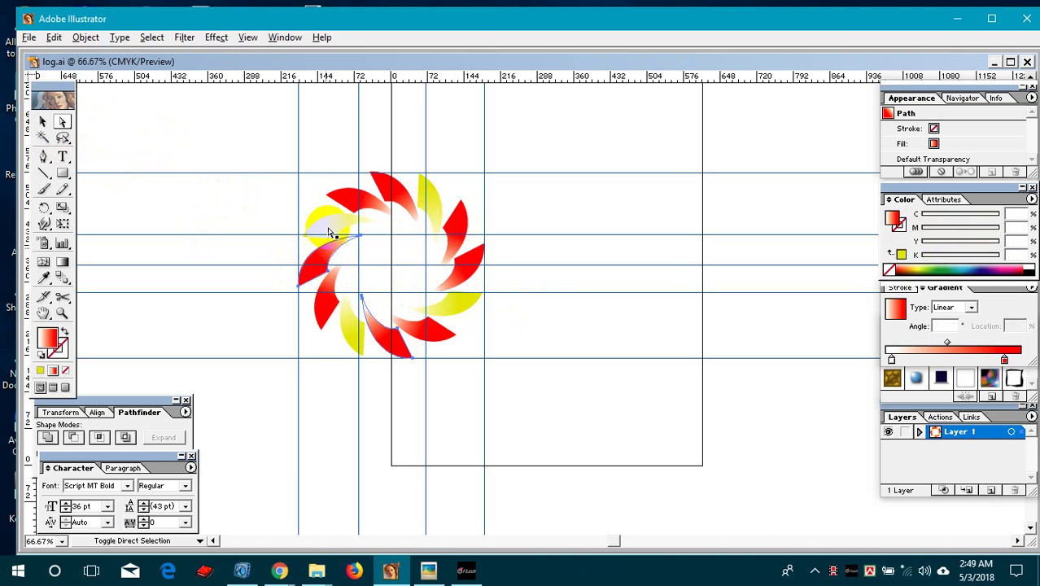
shift+click(390, 196)
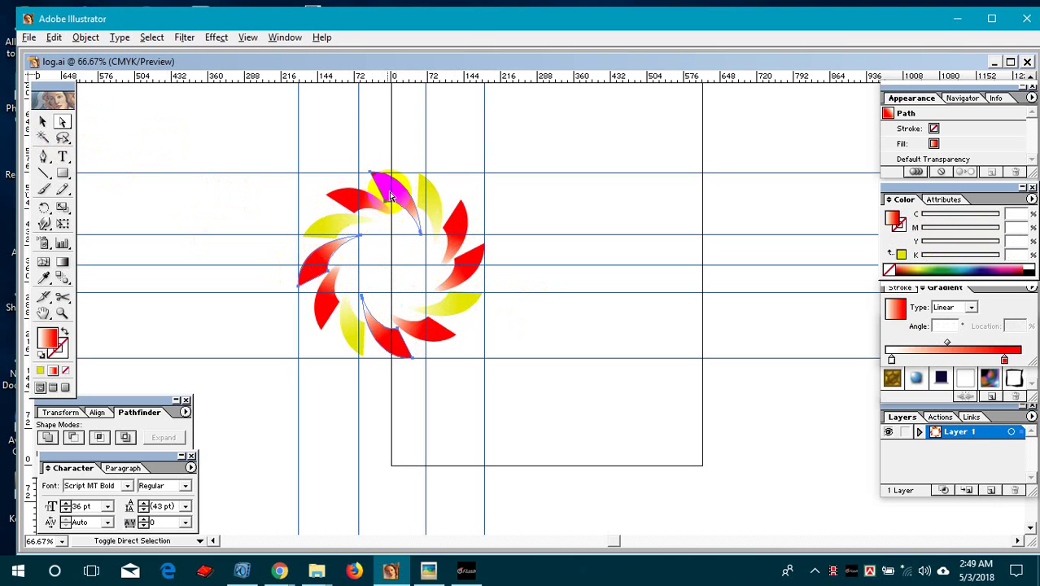
shift+click(466, 267)
Set the gradient's end stop to pink (C0 M100 Y8 K0), then deselect to review.
click(1006, 359)
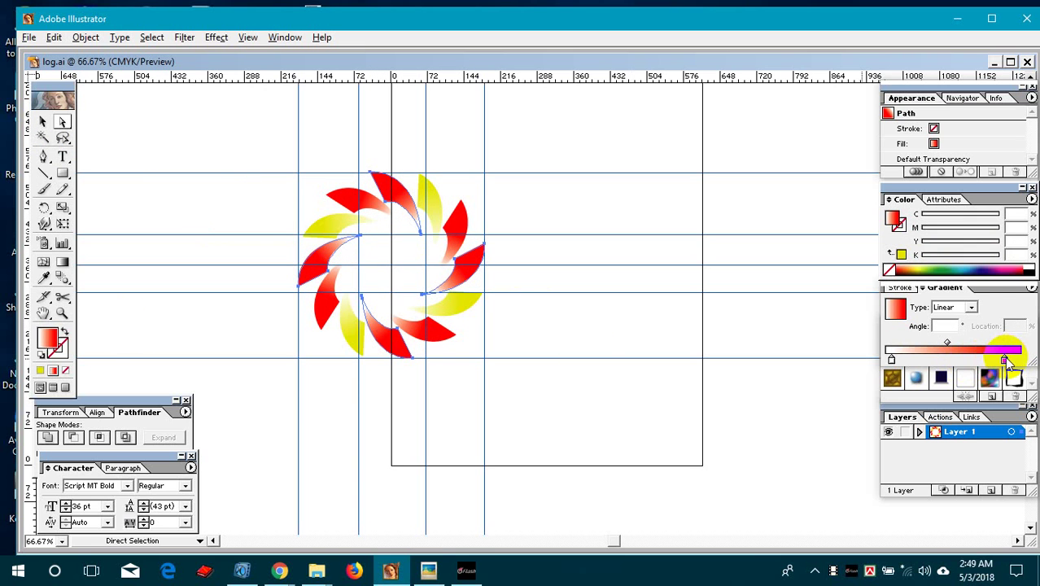
drag(997, 241, 928, 243)
drag(997, 214, 956, 218)
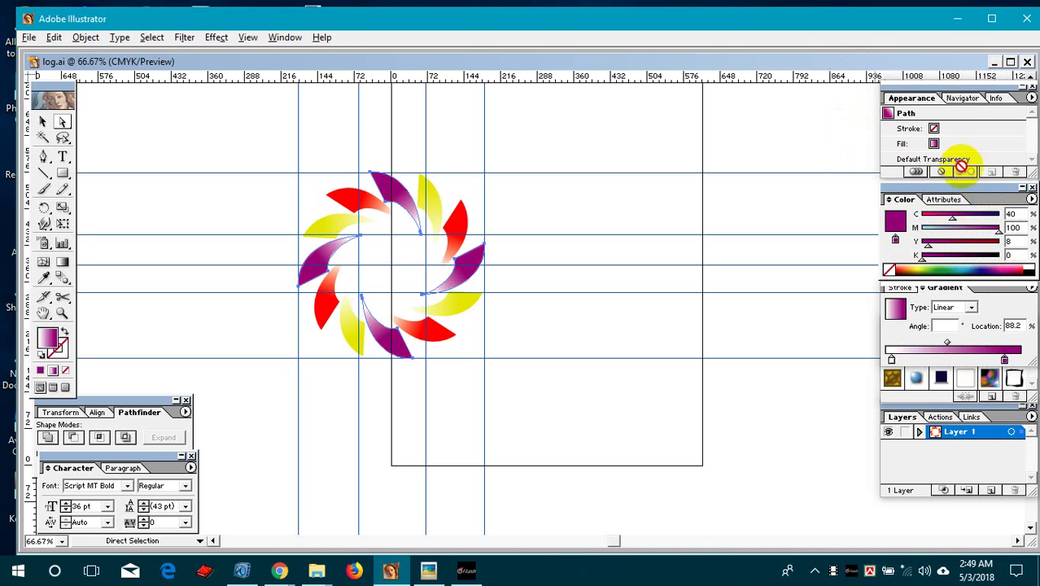
drag(957, 220, 900, 218)
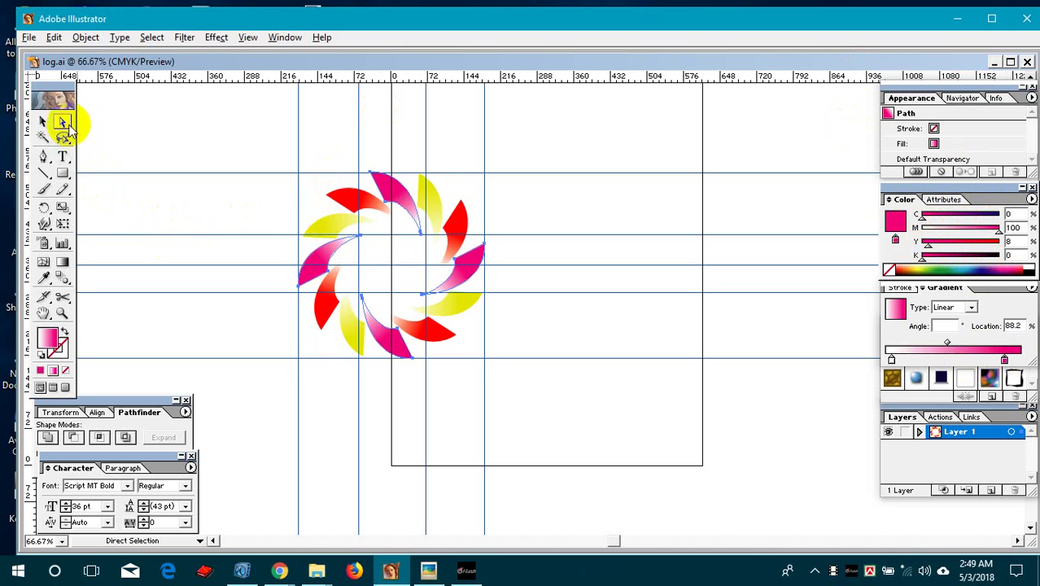
click(423, 244)
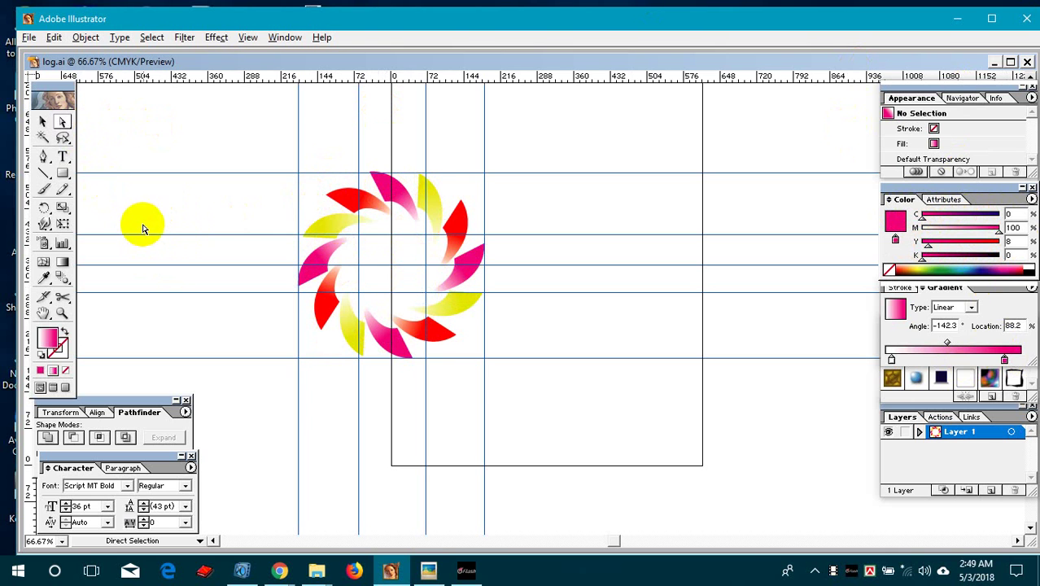
Type the caption 'Logo is complete' left of the logo in Segoe UI Semilight.
click(62, 156)
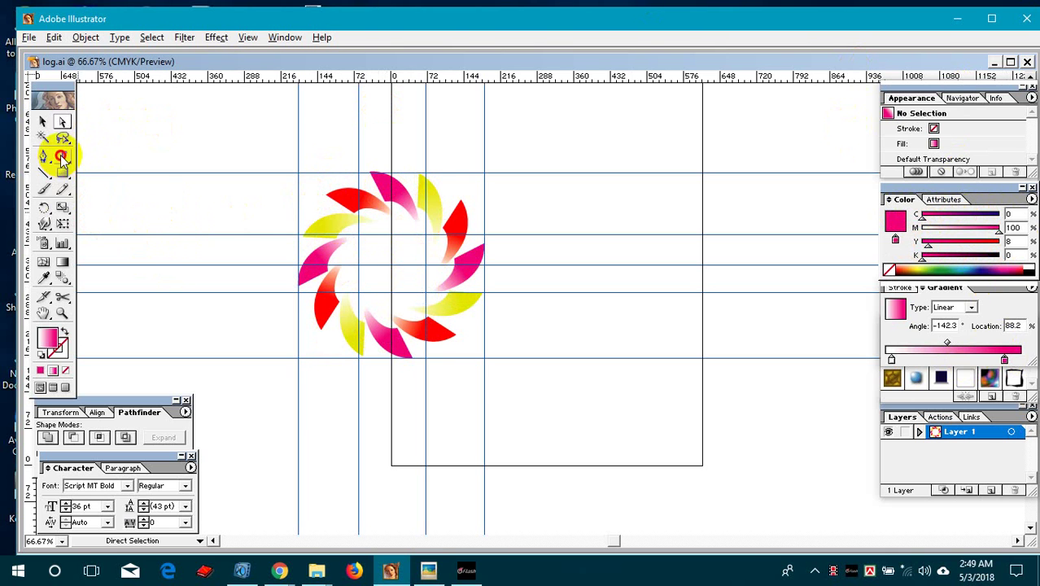
click(202, 263)
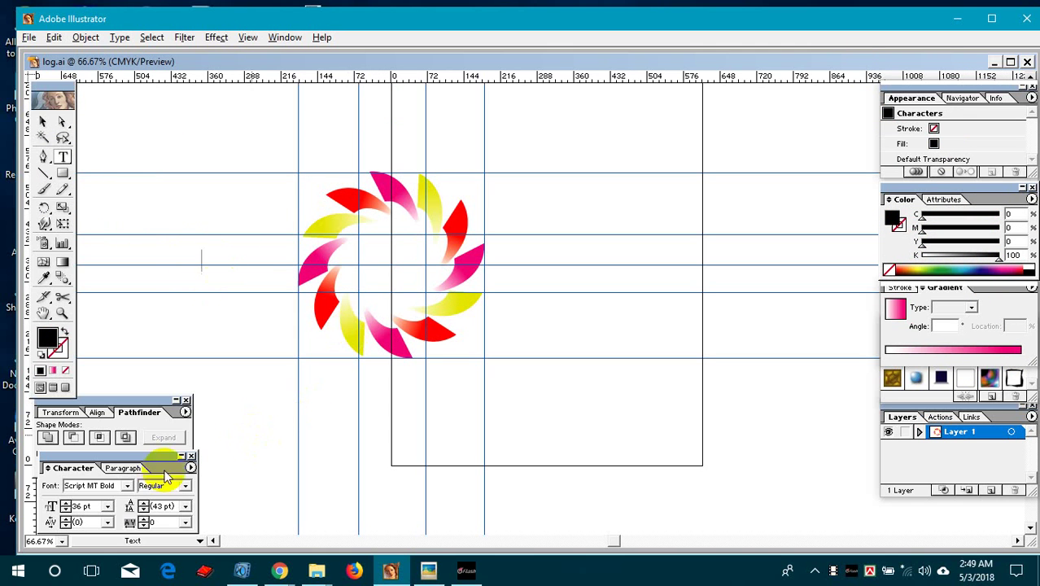
click(127, 486)
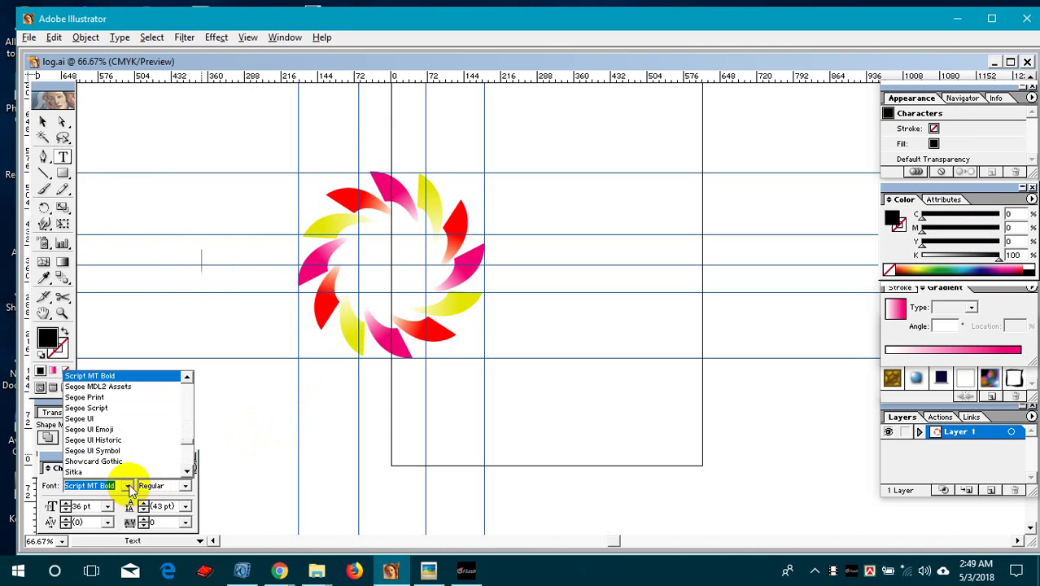
click(106, 419)
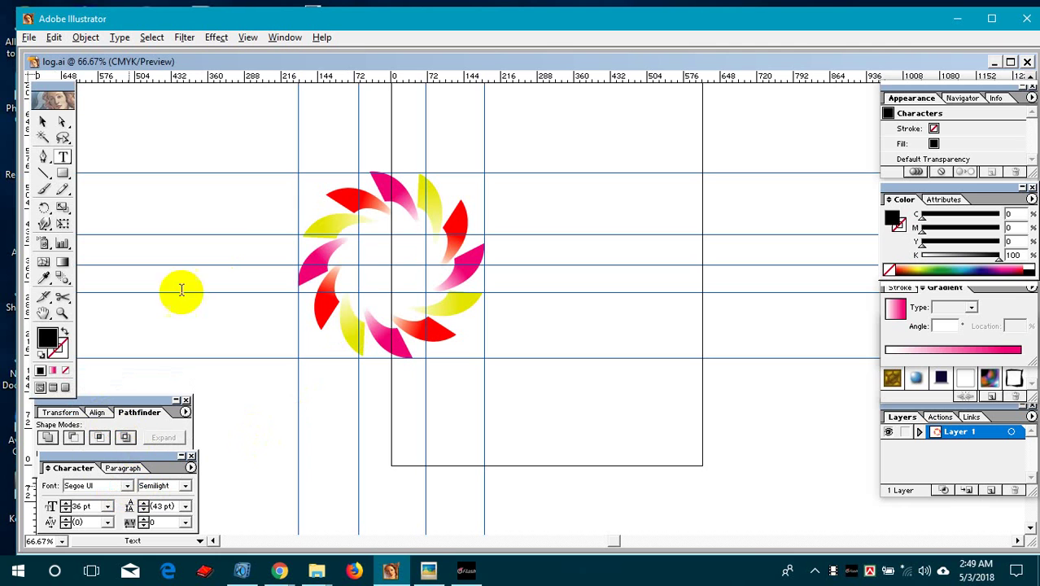
text(S)
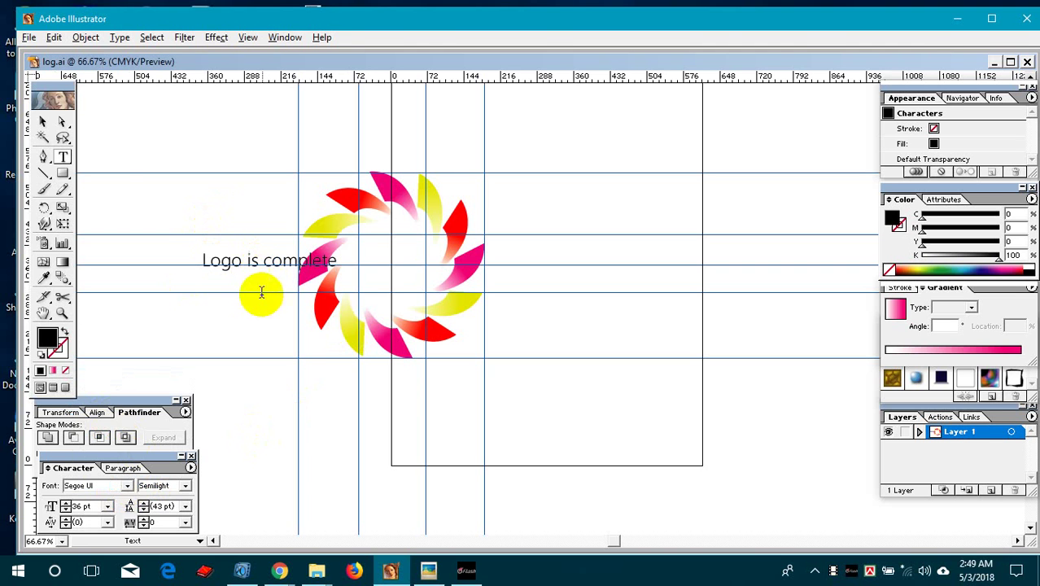
Move the 'Logo is complete' caption up and to the left.
click(43, 122)
click(262, 267)
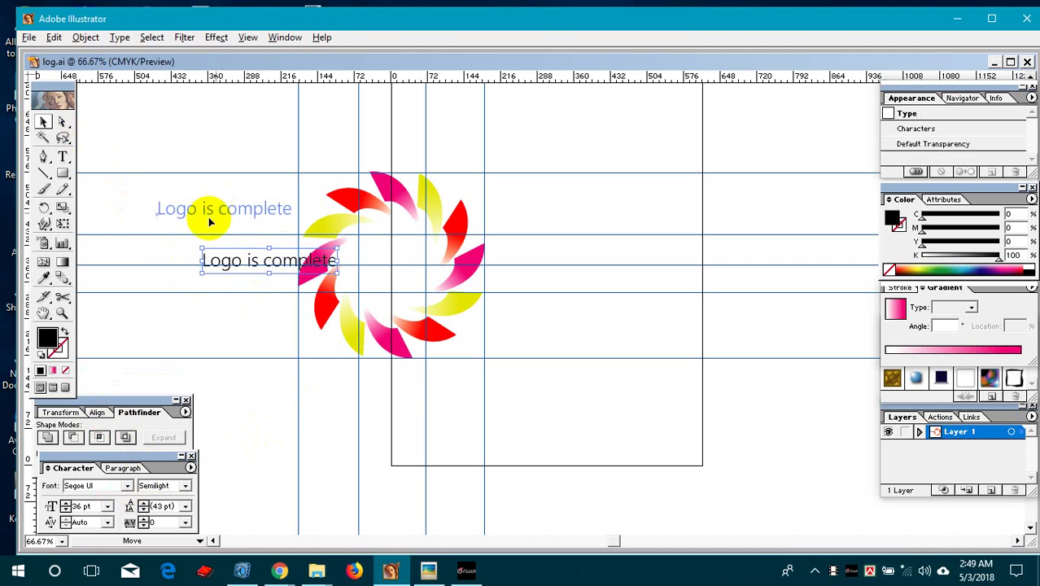
drag(262, 267, 216, 215)
Add the line 'Thanks for watching' under the caption, reposition the text and deselect.
key(t)
click(285, 208)
text(Thanks for watching)
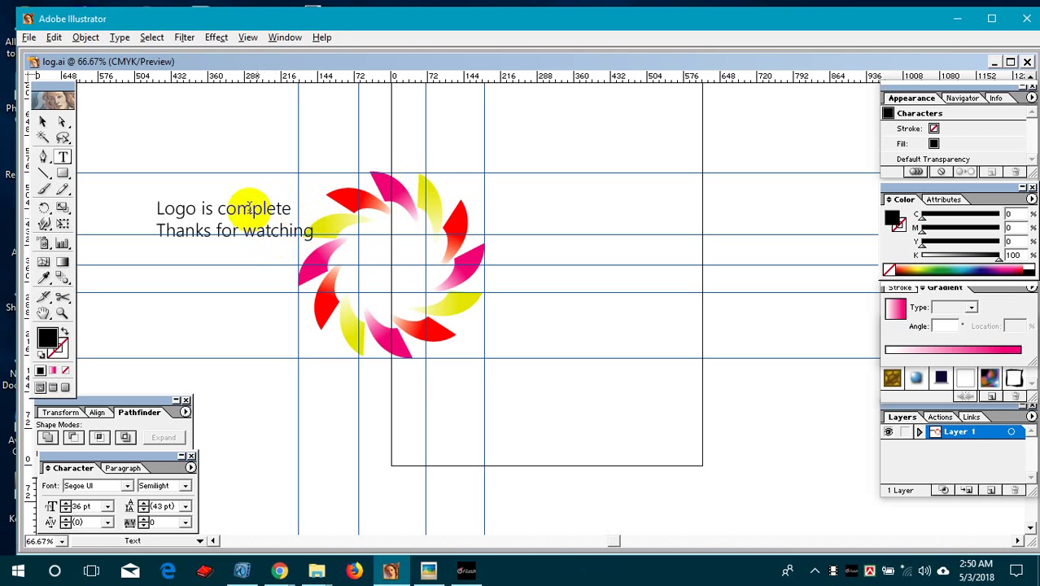
click(46, 122)
mouse_move(201, 218)
mouse_down()
mouse_move(123, 202)
mouse_move(214, 198)
mouse_up()
click(255, 167)
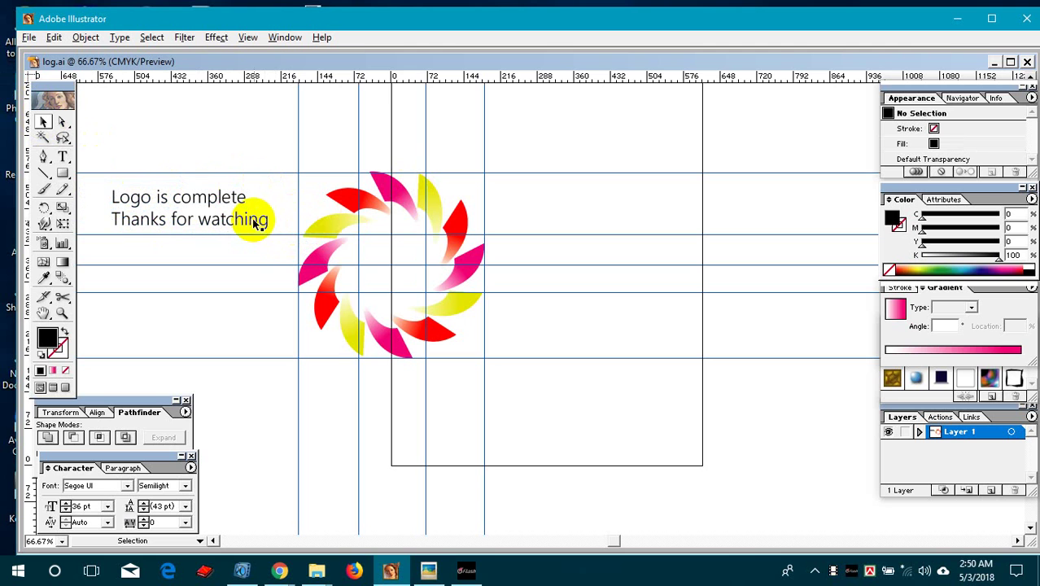